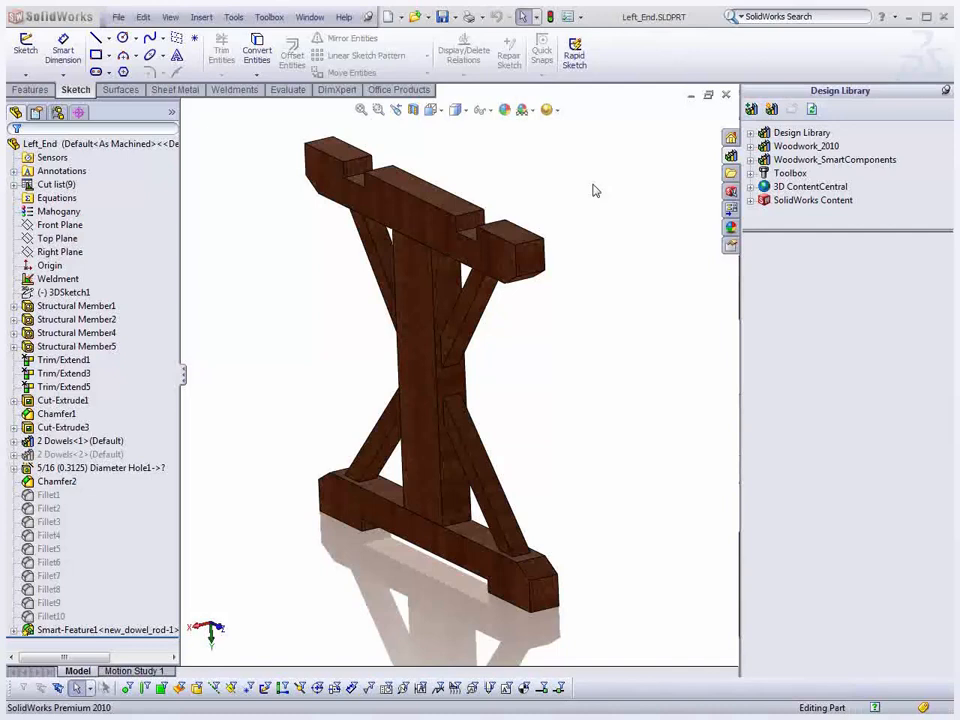
# Step: Browse the Woodwork_2010 library's Misc and Tees folders and the Woodwork_SmartComponents library
pyautogui.click(752, 146)
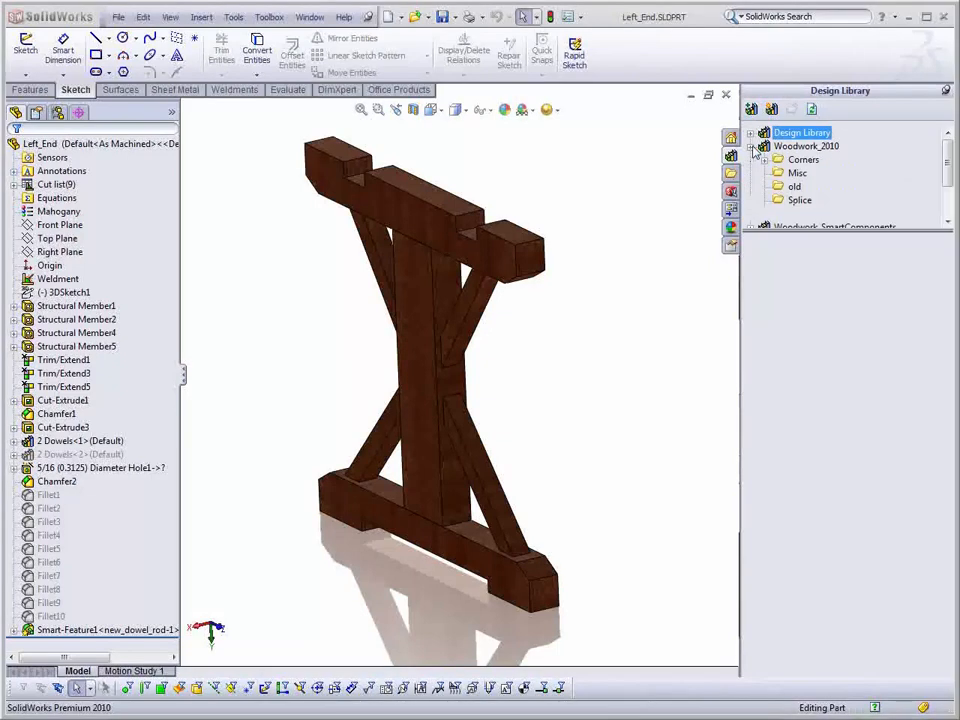
pyautogui.click(795, 175)
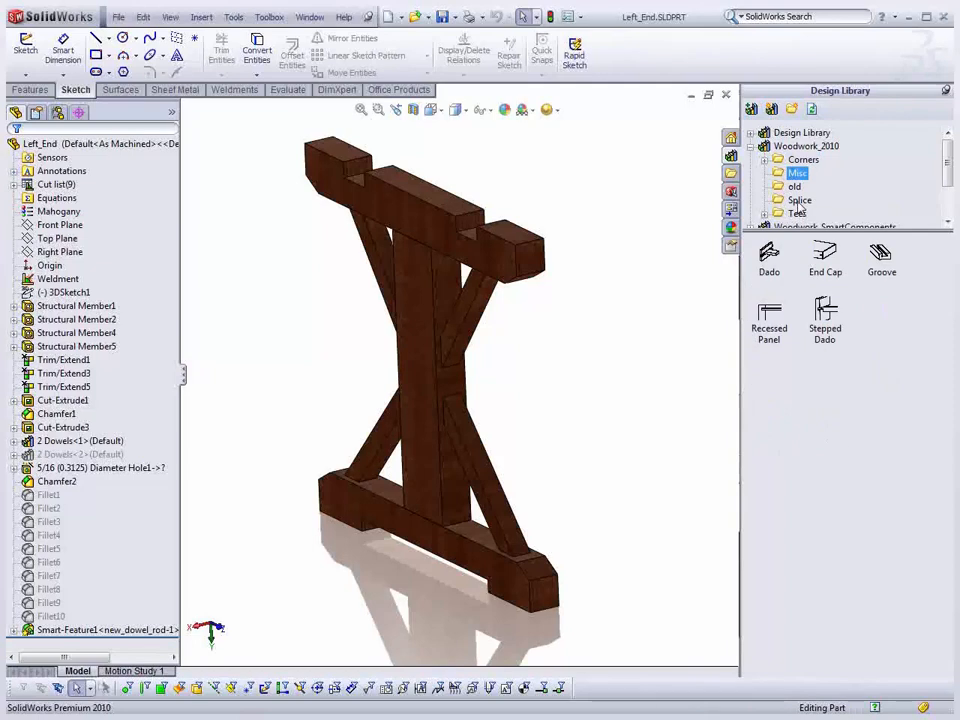
pyautogui.click(797, 213)
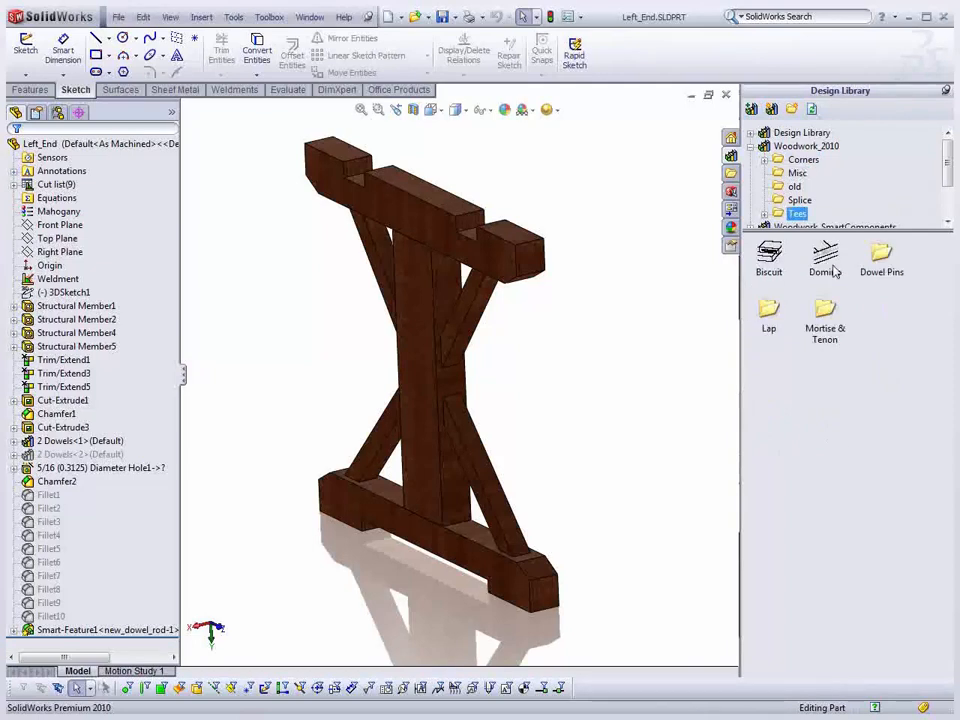
pyautogui.scroll(-1, 790, 200)
pyautogui.click(787, 188)
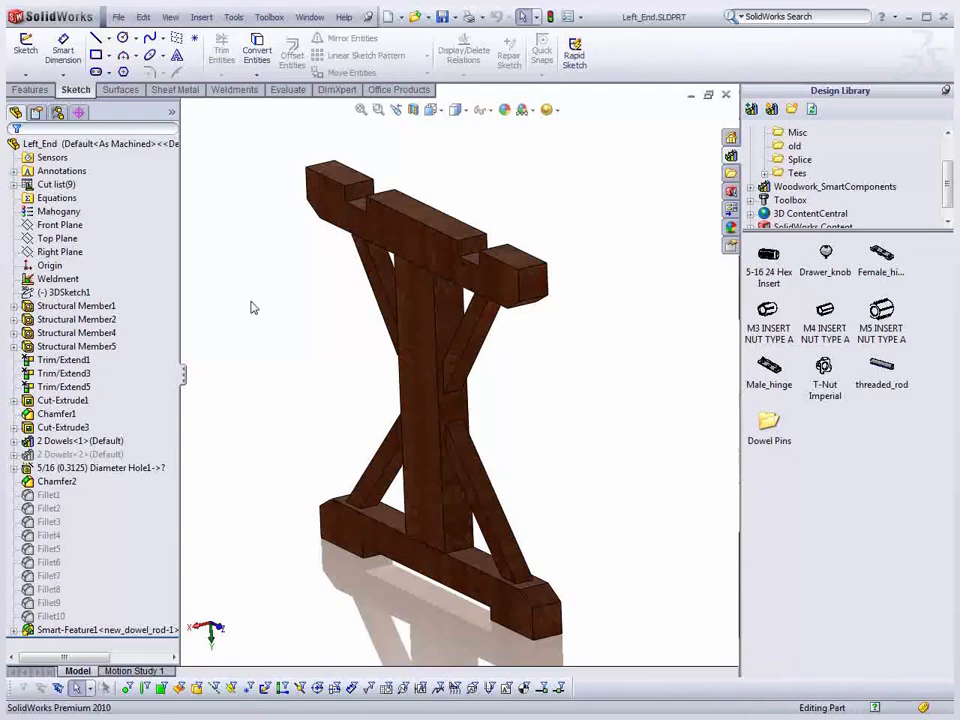
# Step: Examine the frame's 3D layout sketch and the standard, type and size options of Structural Member1, keeping its definition as is
pyautogui.click(63, 292)
pyautogui.moveTo(225, 360); pyautogui.dragTo(231, 334, button='middle')
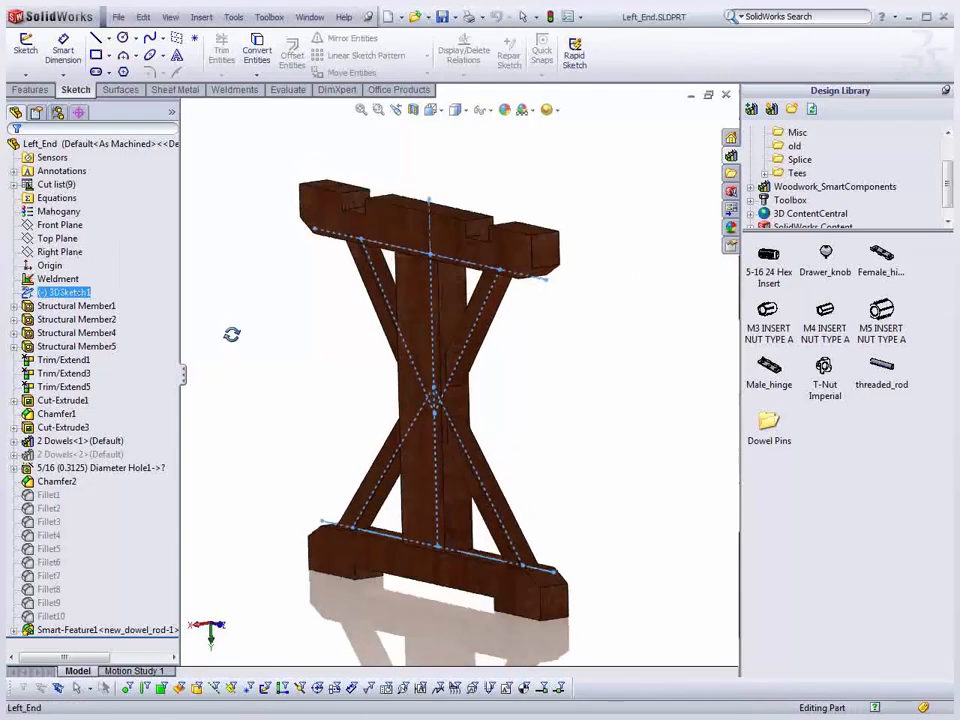
pyautogui.rightClick(86, 305)
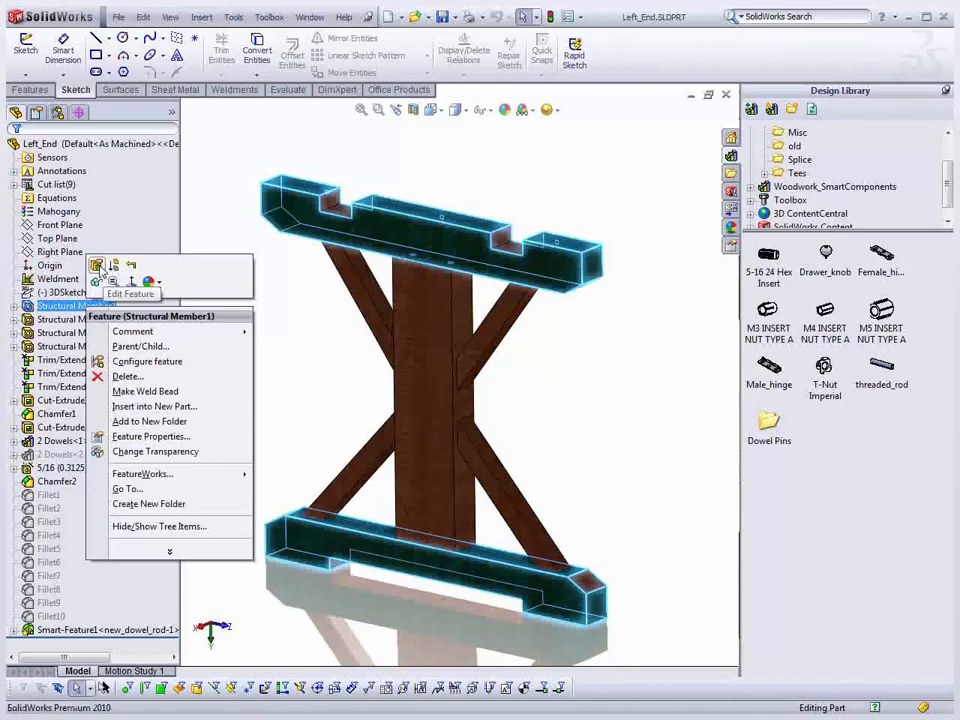
pyautogui.click(98, 266)
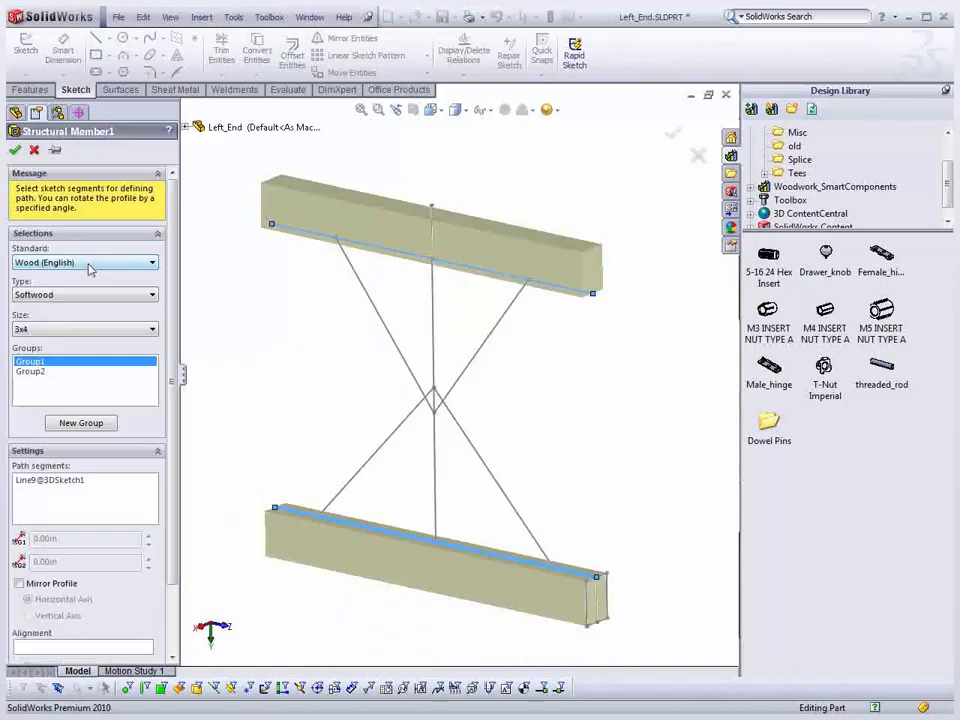
pyautogui.click(91, 263)
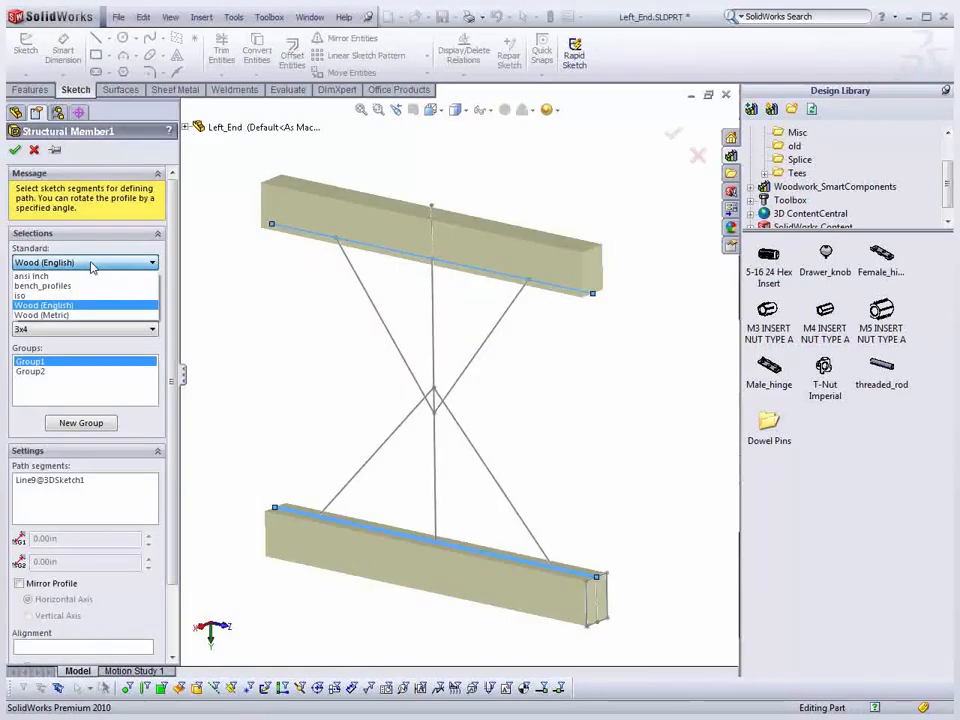
pyautogui.click(91, 304)
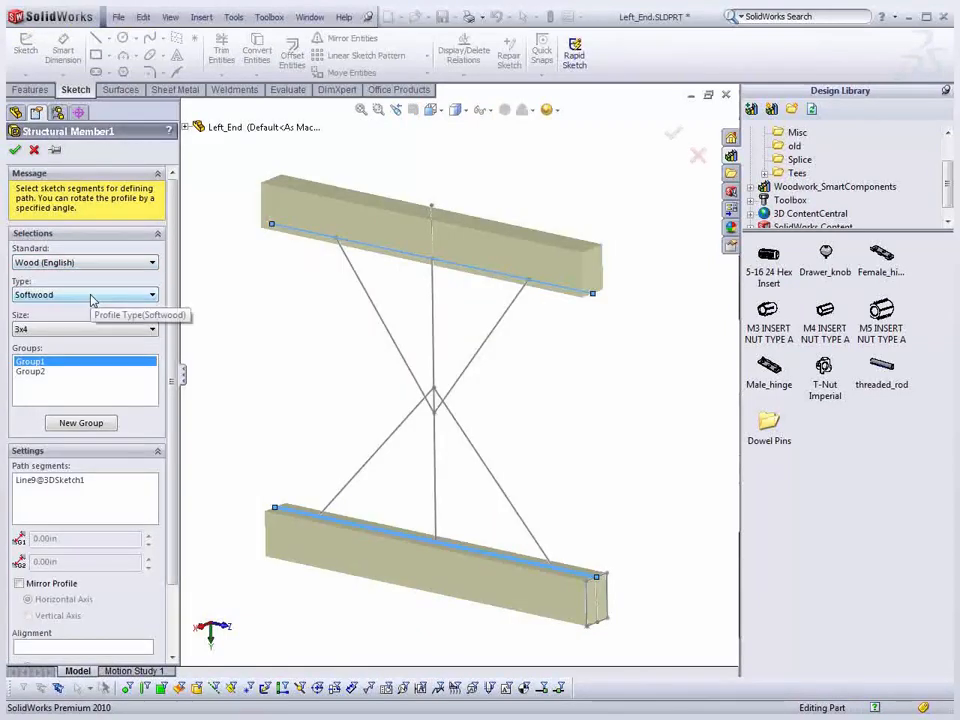
pyautogui.click(90, 295)
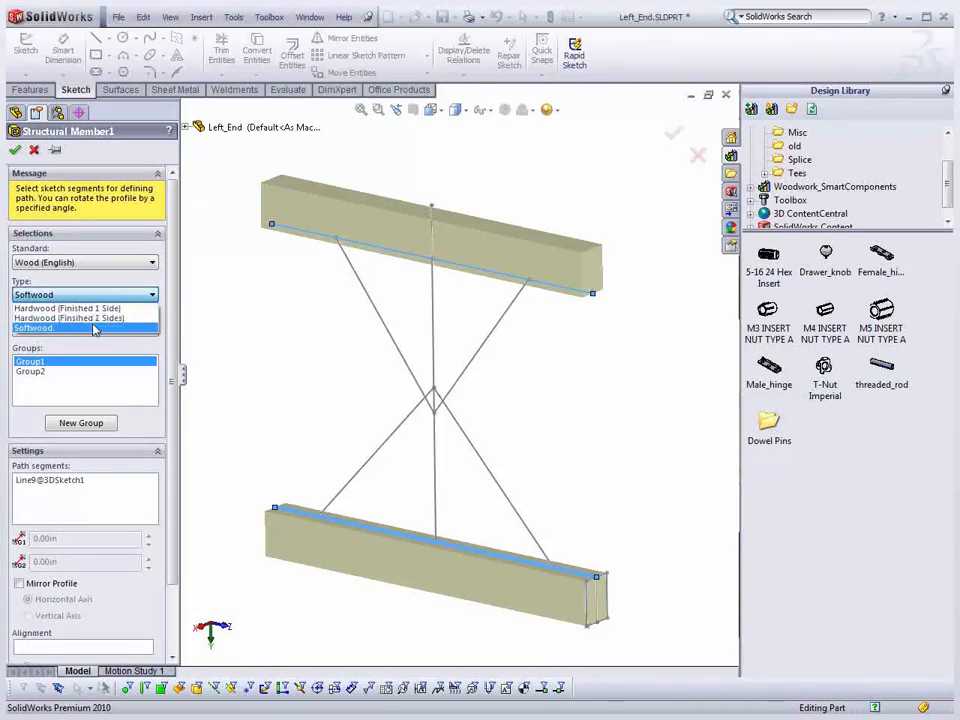
pyautogui.click(93, 328)
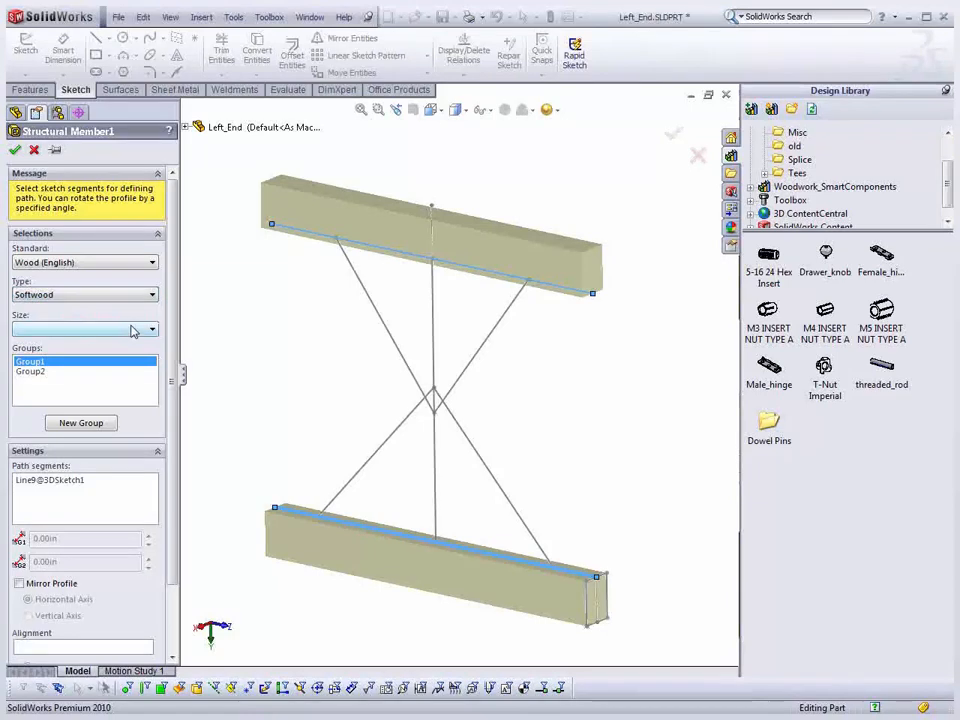
pyautogui.click(133, 328)
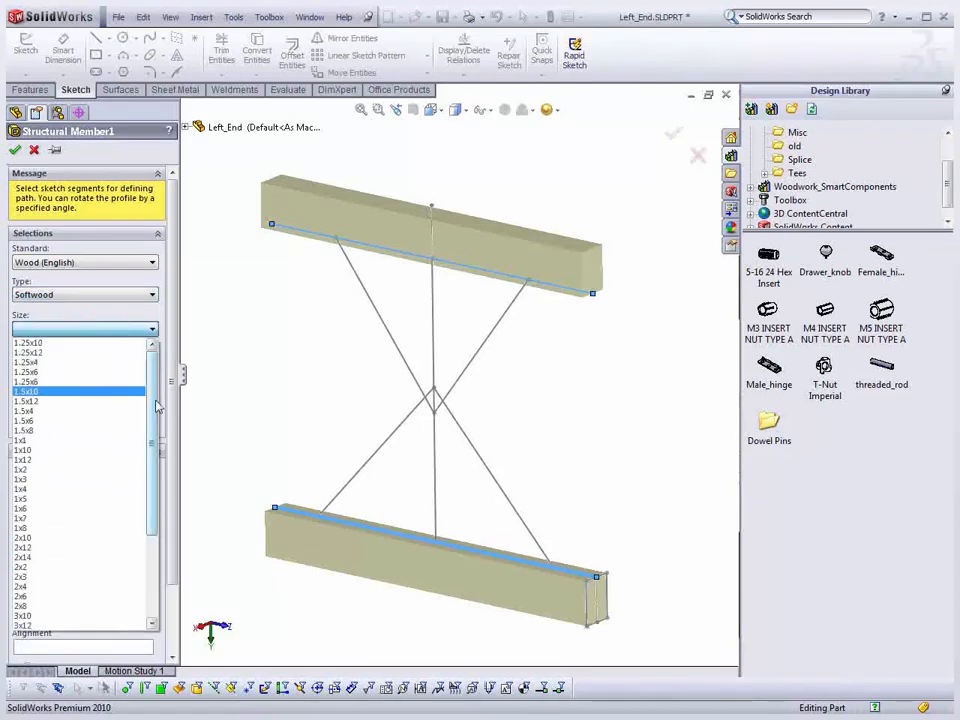
pyautogui.click(131, 307)
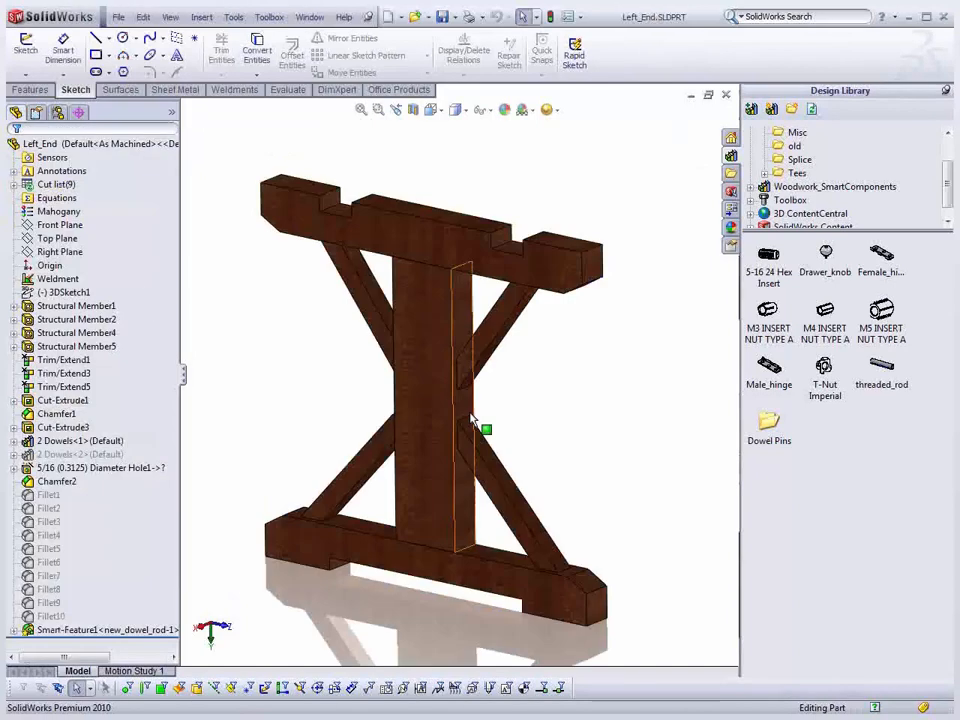
# Step: Set the dimension locating the upper braces' meeting point below the top beam to 10, rebuild, and change it to 14
pyautogui.click(472, 420)
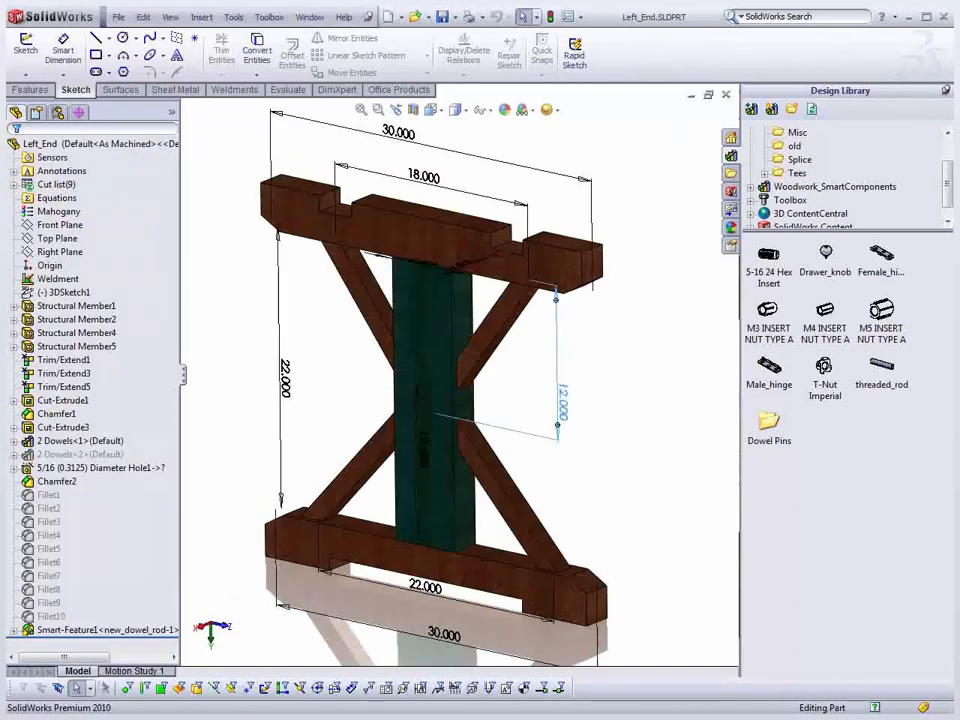
pyautogui.doubleClick(563, 405)
pyautogui.write('10')
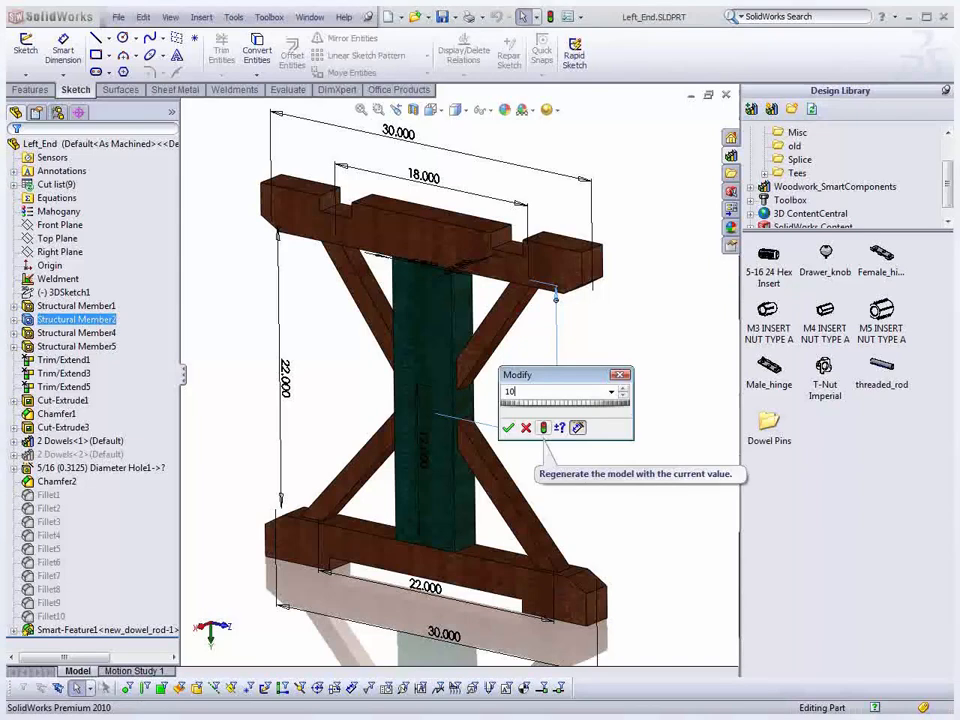
pyautogui.press('BackSpace')
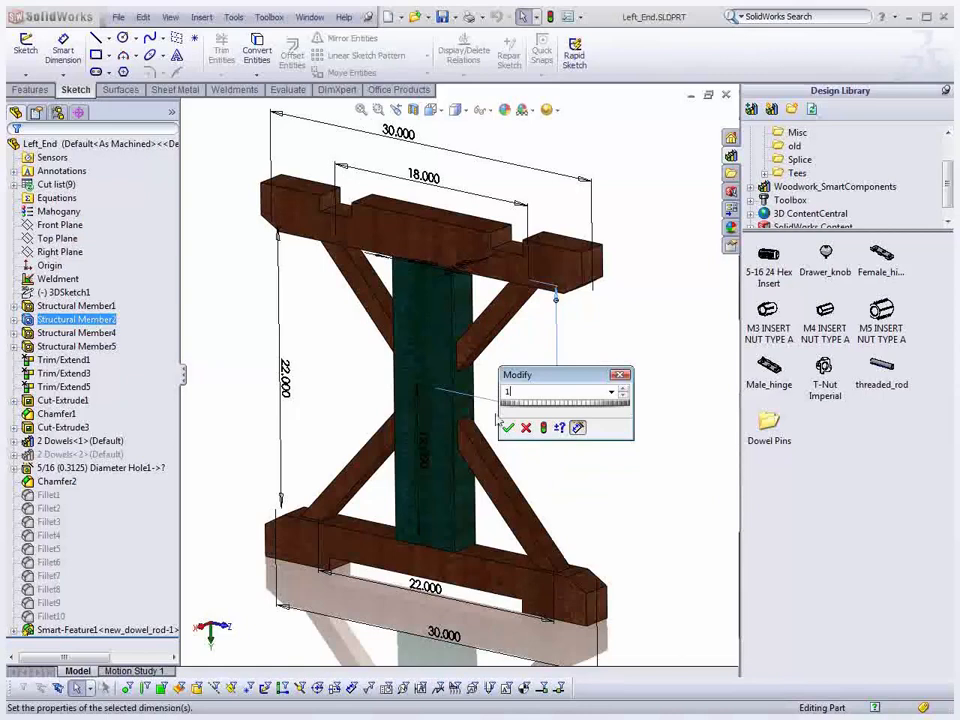
pyautogui.write('4')
pyautogui.click(507, 429)
pyautogui.click(529, 438)
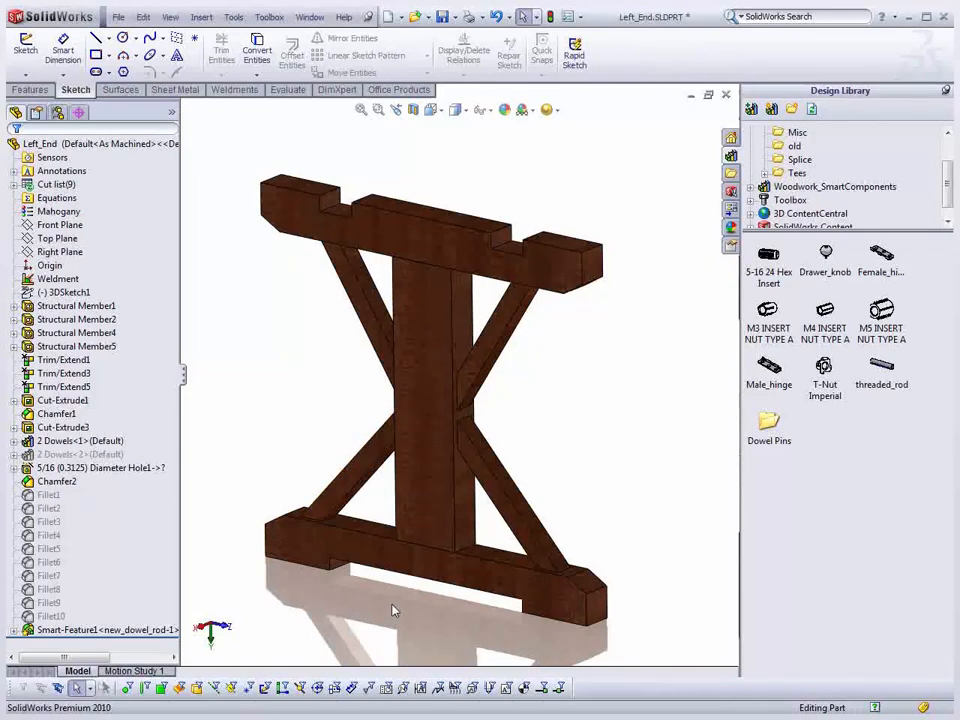
# Step: Make the lower beam transparent to expose the end of the centre post inside the joint
pyautogui.moveTo(393, 611); pyautogui.dragTo(418, 595, button='middle')
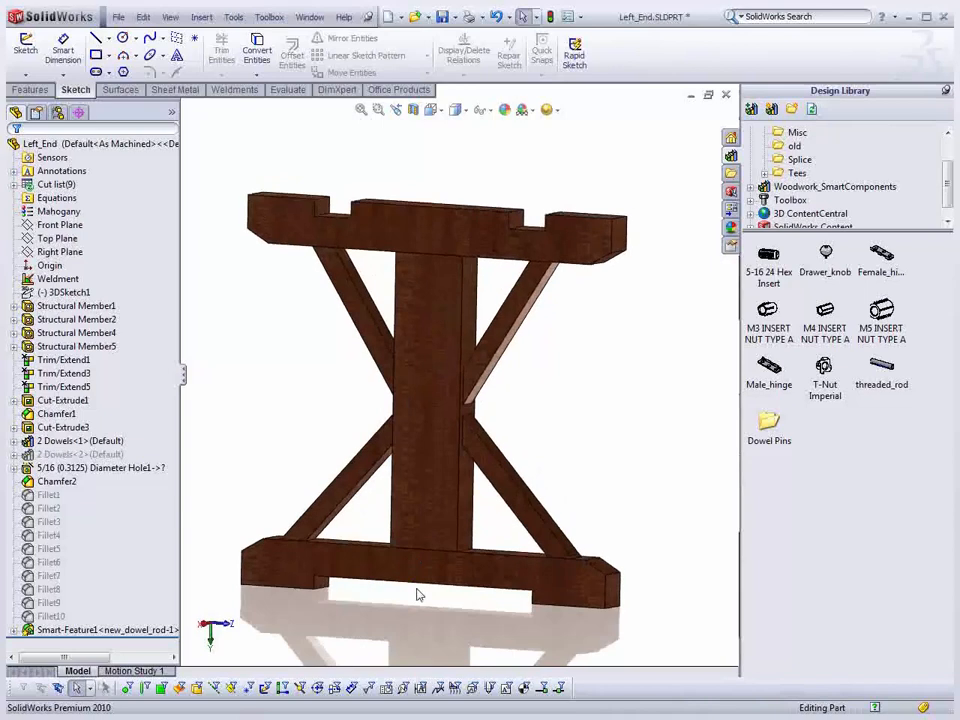
pyautogui.scroll(-3, 418, 595)
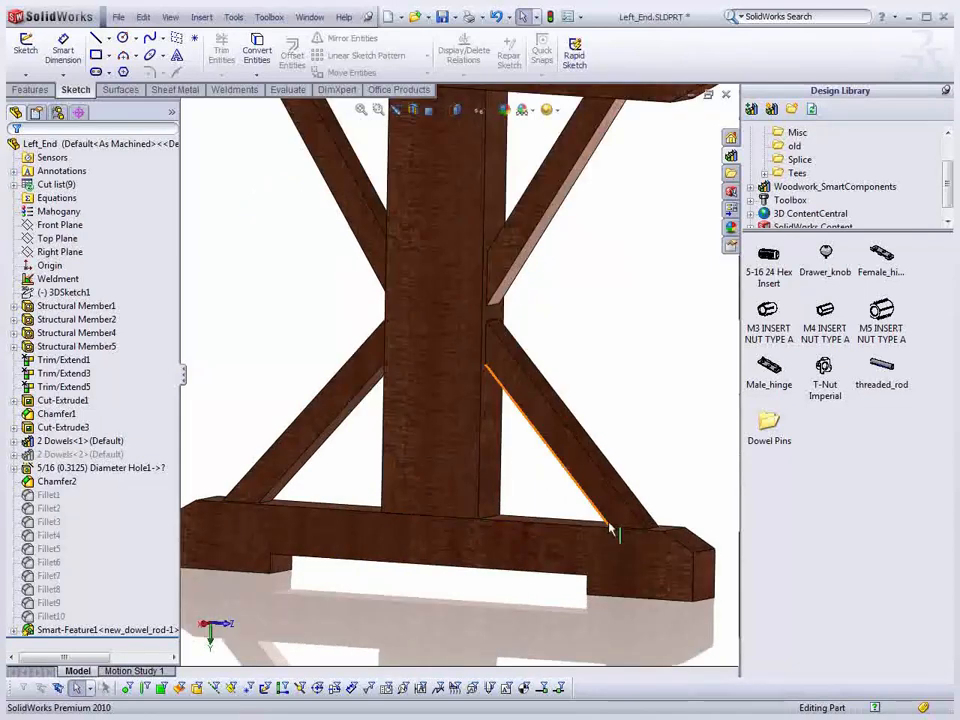
pyautogui.rightClick(437, 509)
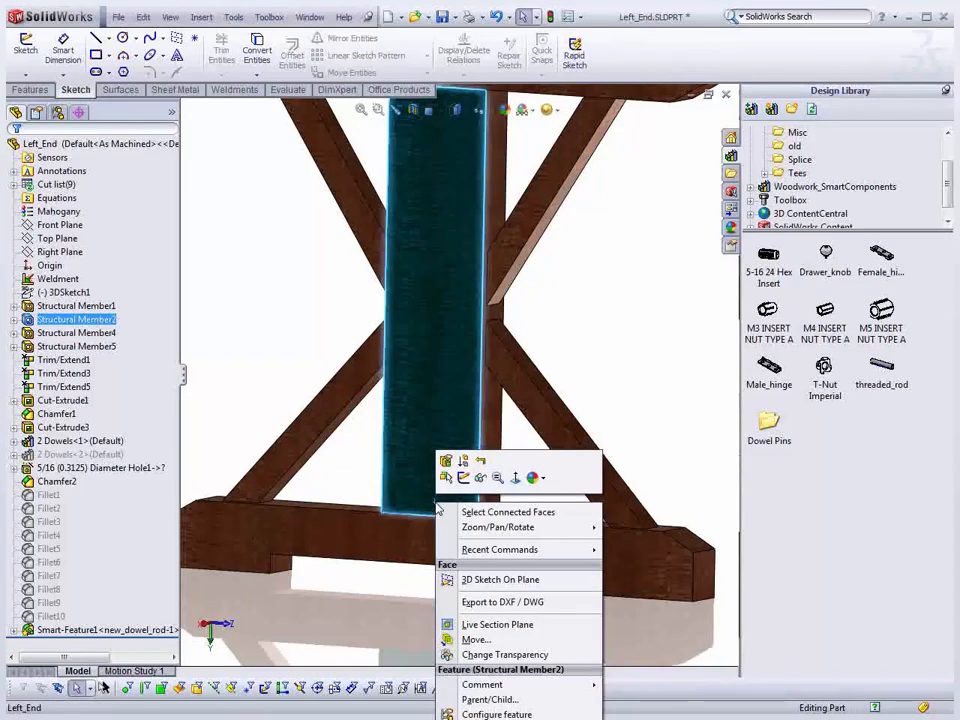
pyautogui.rightClick(400, 546)
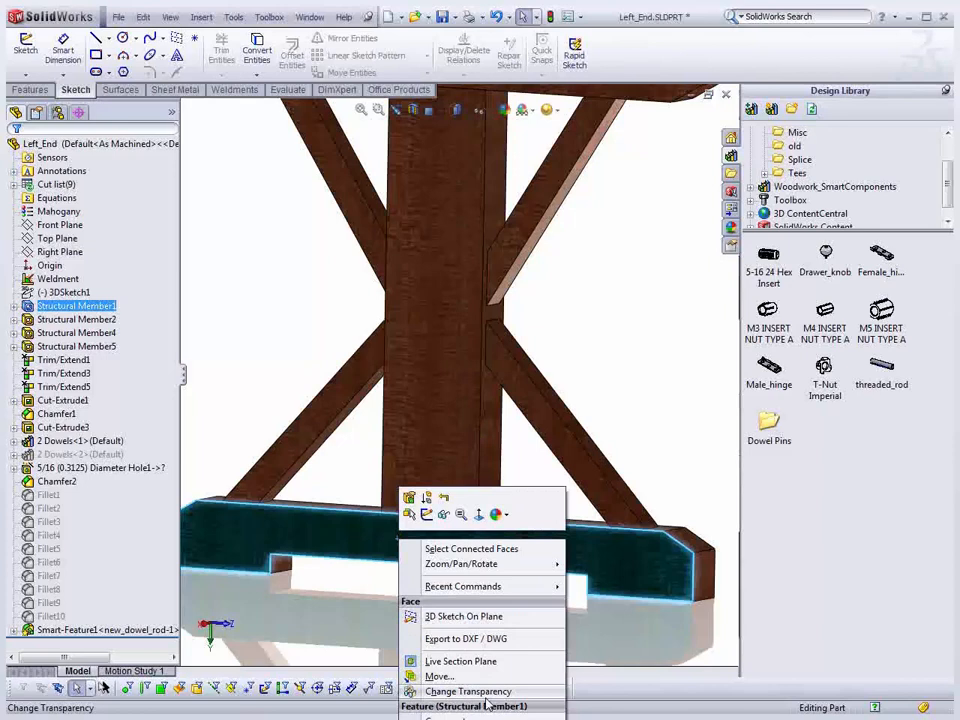
# Step: Bring the Domino joint from the Woodwork_2010 Tees library into the part with the D4x20 configuration
pyautogui.moveTo(450, 564); pyautogui.dragTo(424, 536, button='middle')
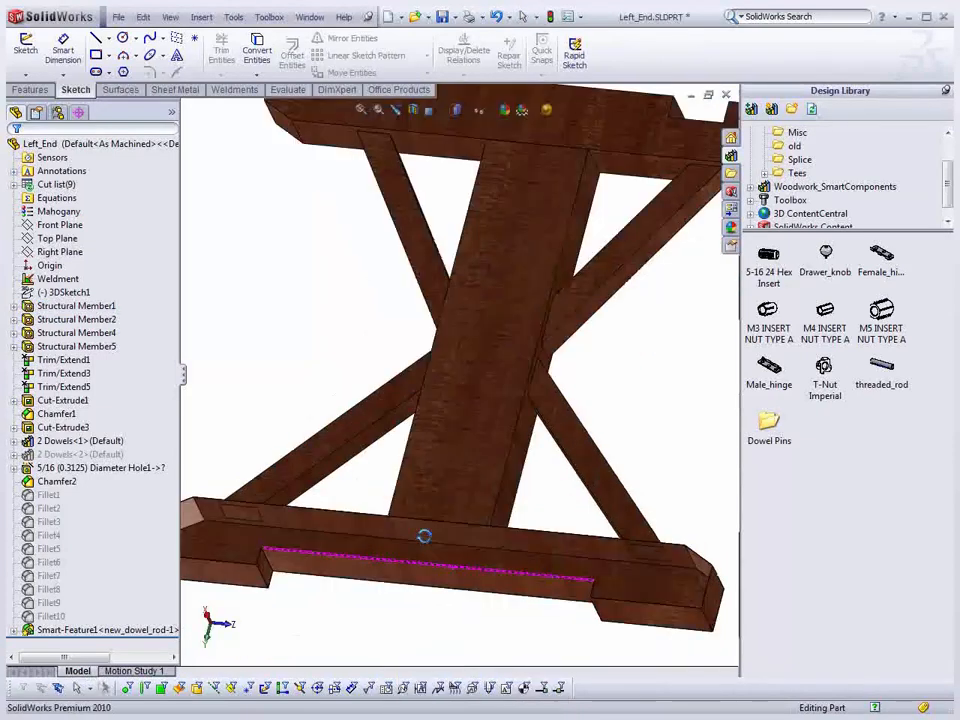
pyautogui.scroll(-5, 430, 540)
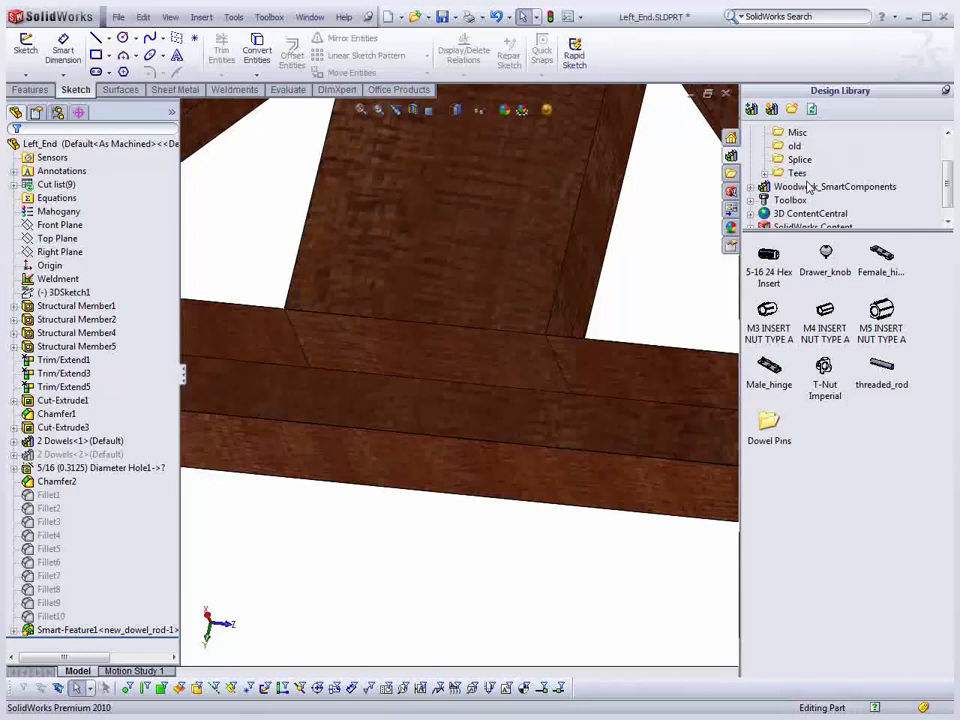
pyautogui.scroll(1, 805, 195)
pyautogui.click(795, 213)
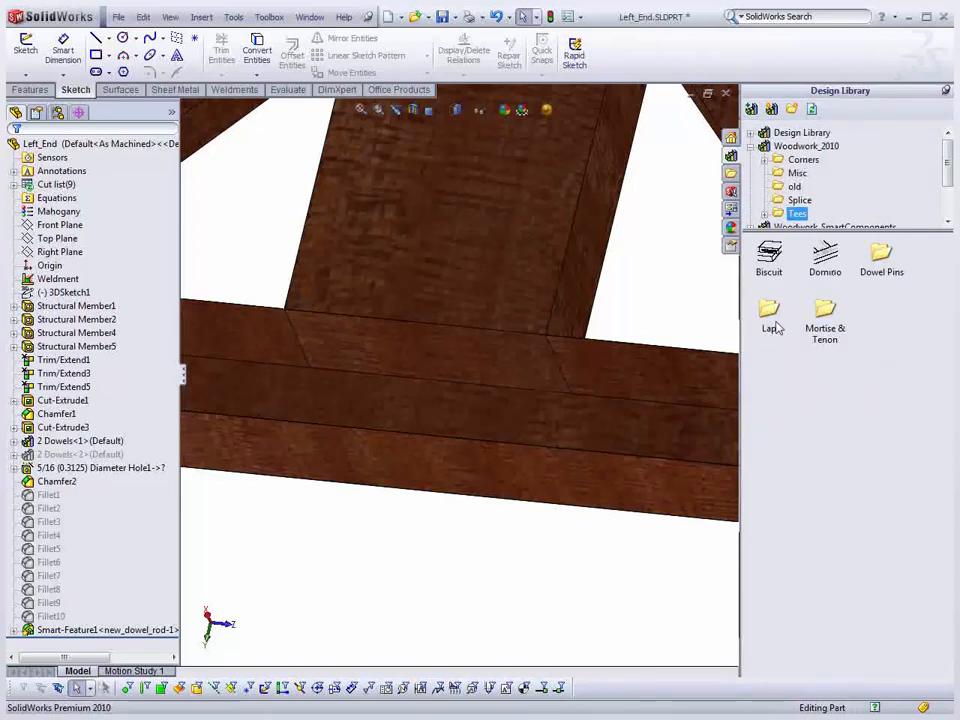
pyautogui.click(765, 213)
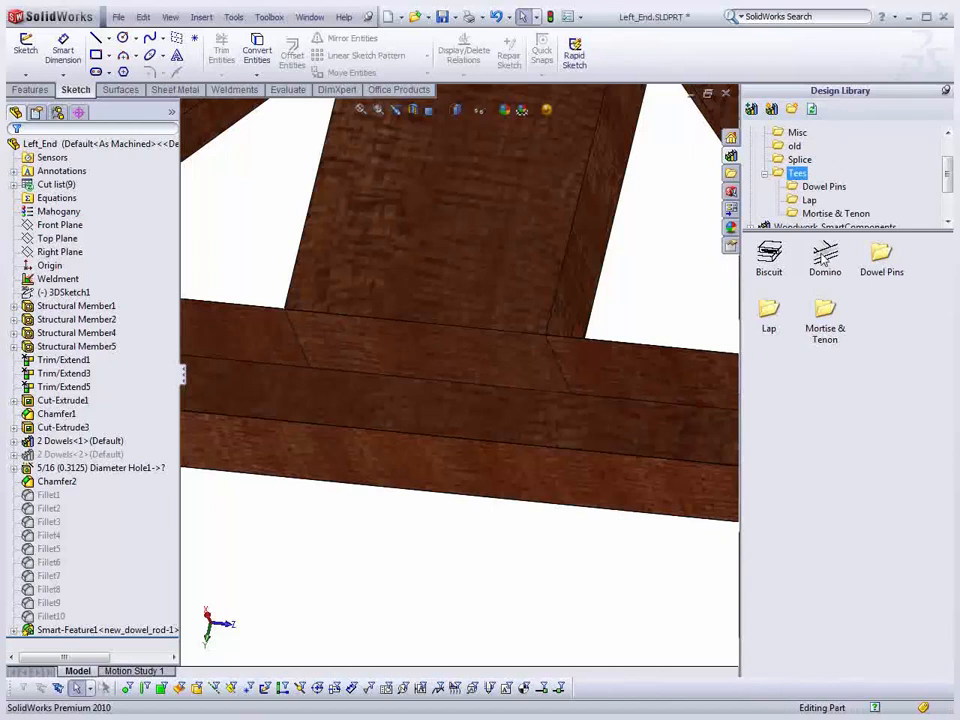
pyautogui.moveTo(825, 256); pyautogui.dragTo(654, 296)
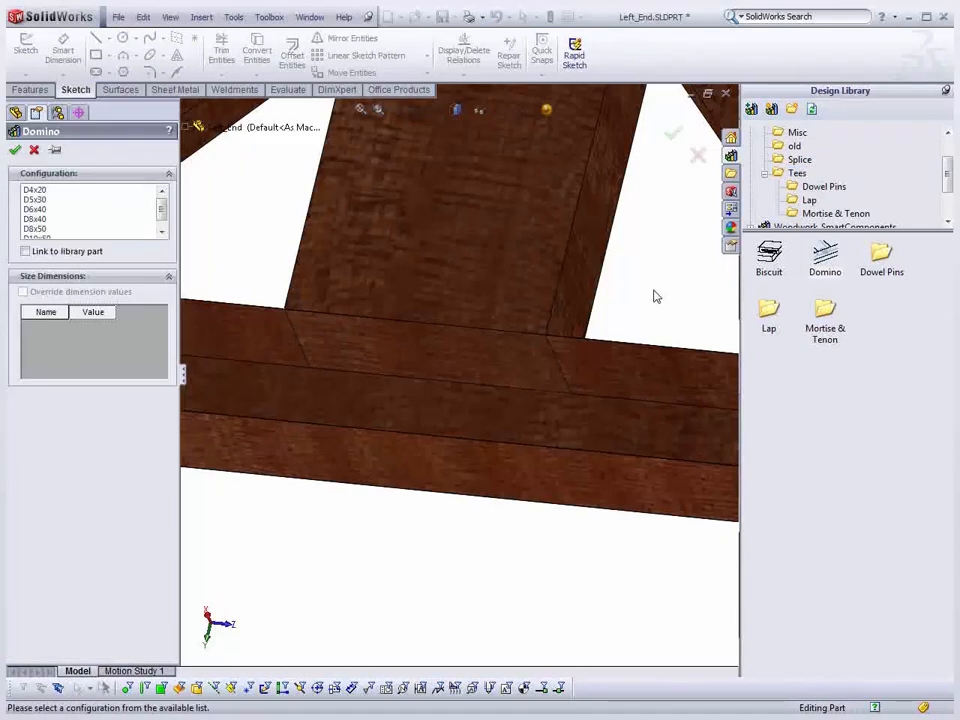
pyautogui.click(35, 190)
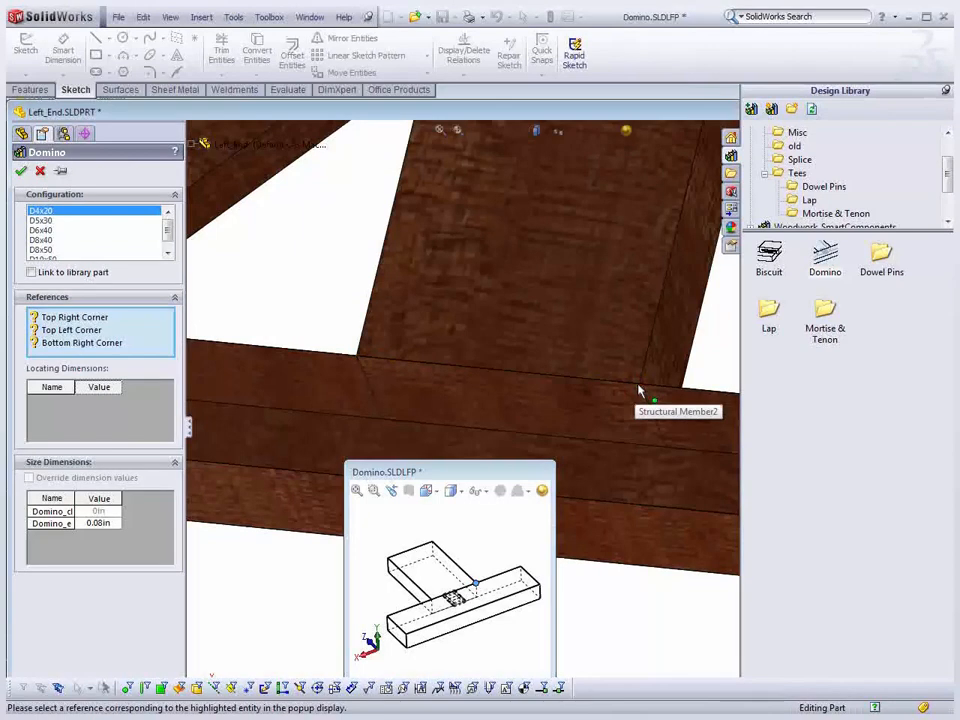
# Step: Reference the Domino to the post end's top right, top left and bottom right corners, try D8x50, and insert it as D6x40
pyautogui.click(640, 386)
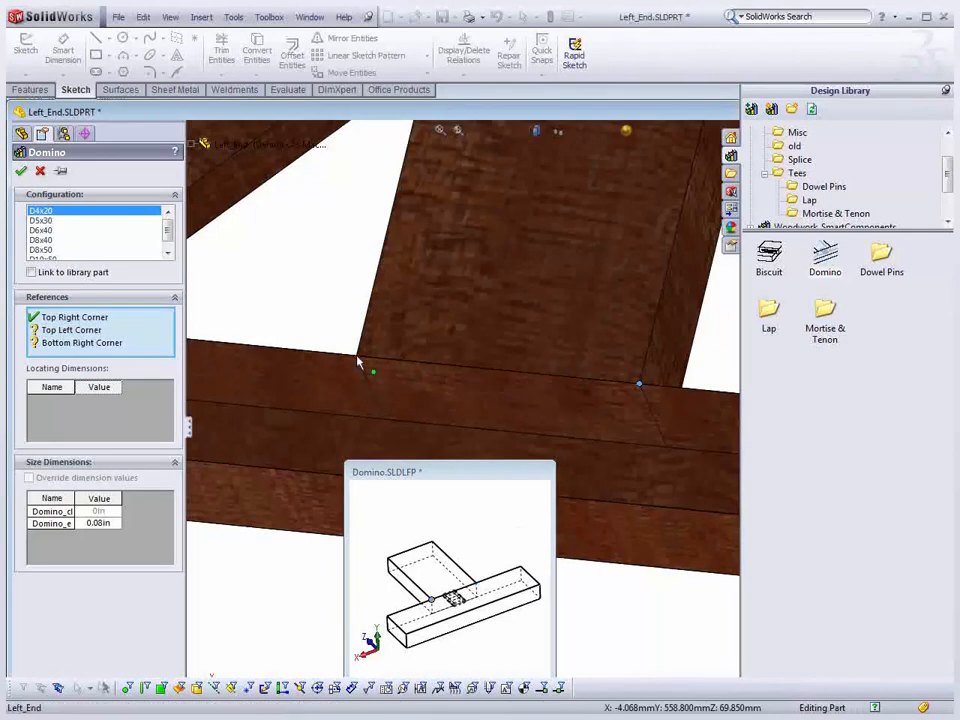
pyautogui.click(357, 358)
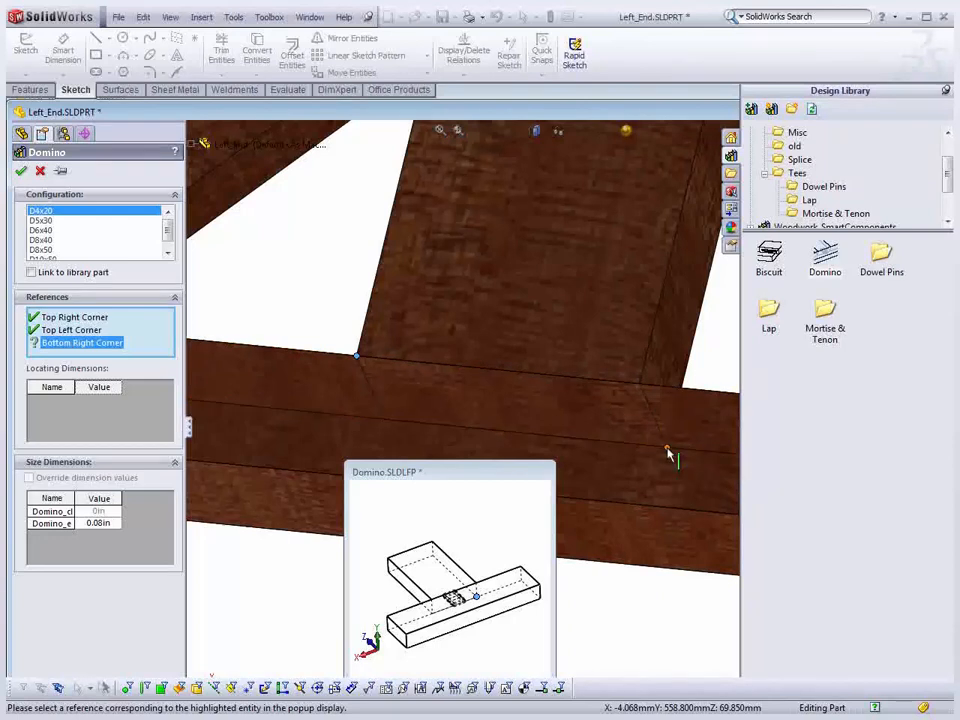
pyautogui.click(669, 452)
pyautogui.click(40, 249)
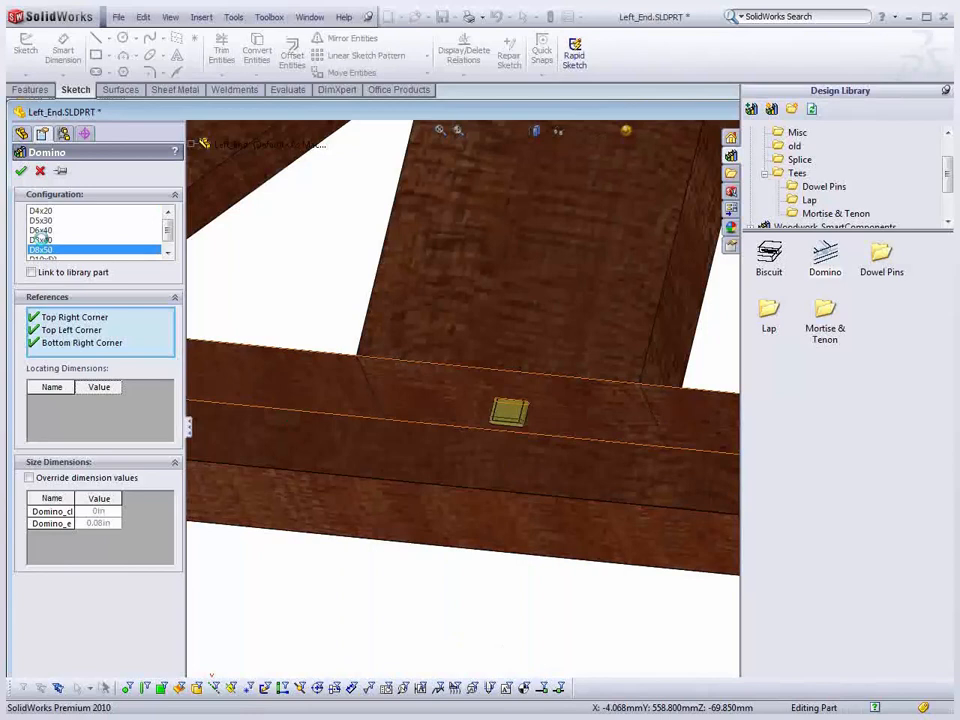
pyautogui.click(41, 231)
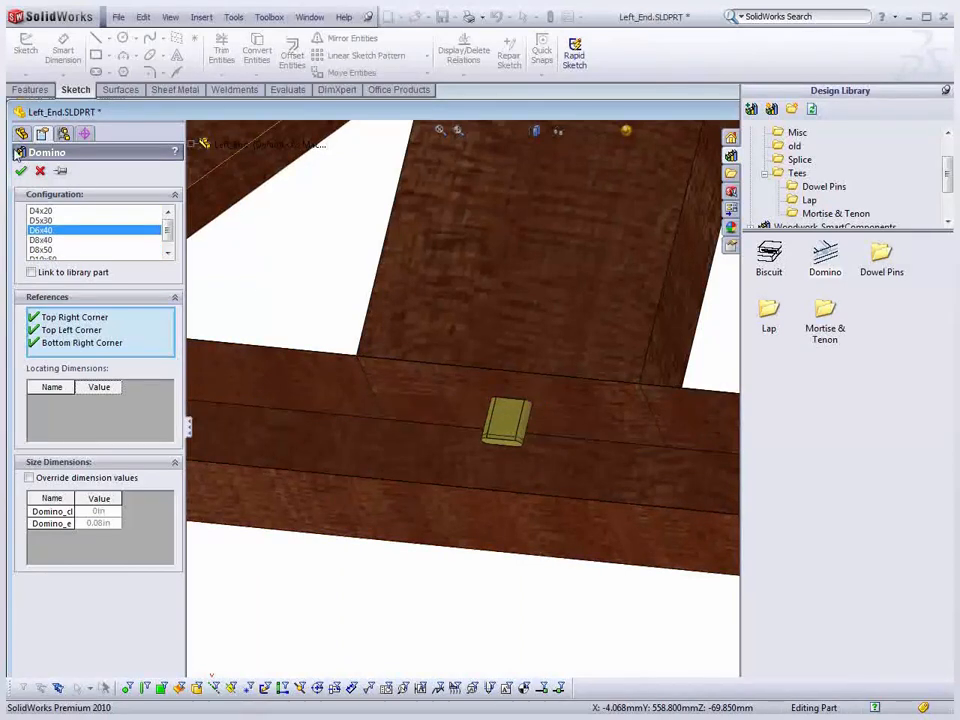
pyautogui.click(21, 170)
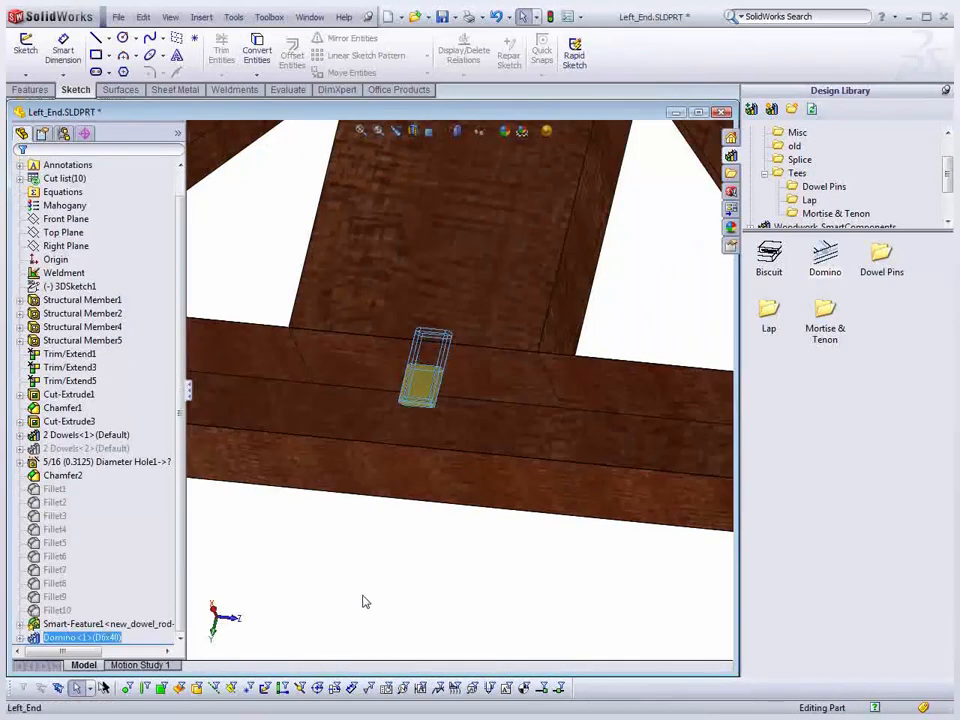
# Step: Delete the Domino joint feature together with its dependent items
pyautogui.press('Delete')
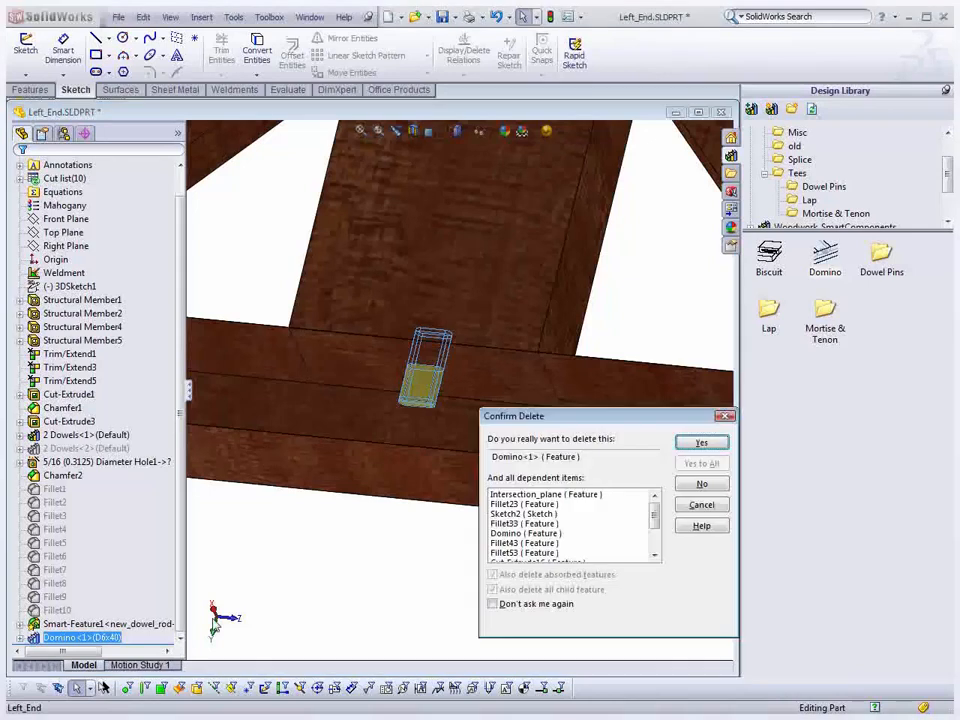
pyautogui.click(705, 441)
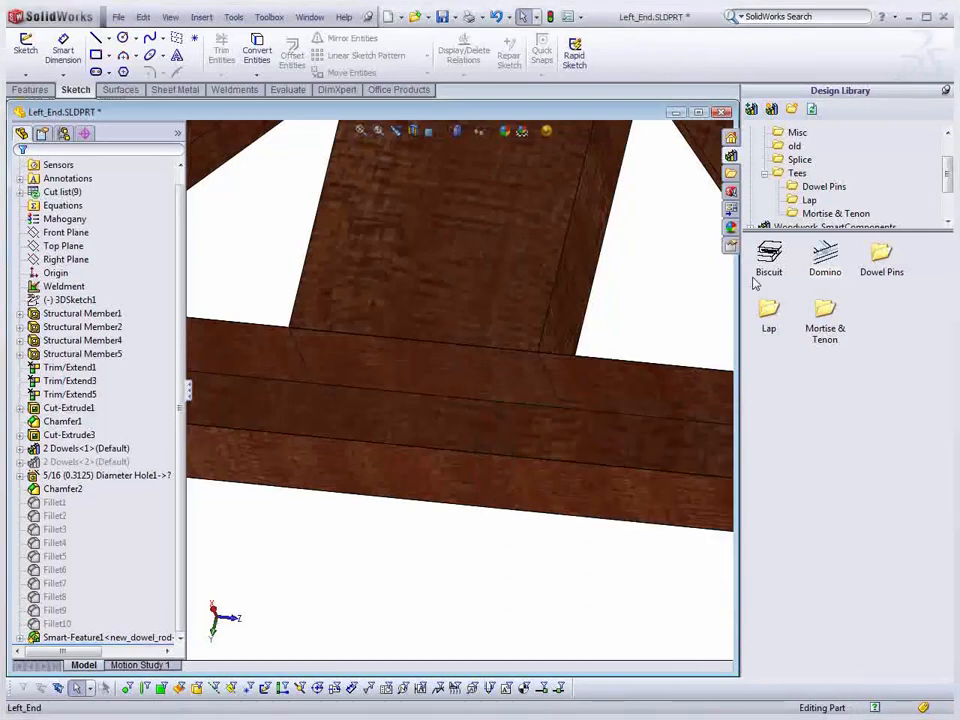
# Step: Bring the 4 Dowels joint from the Tees Dowel Pins library into the part and reference it to the post's end and lower beam
pyautogui.doubleClick(881, 255)
pyautogui.moveTo(881, 255); pyautogui.dragTo(686, 313)
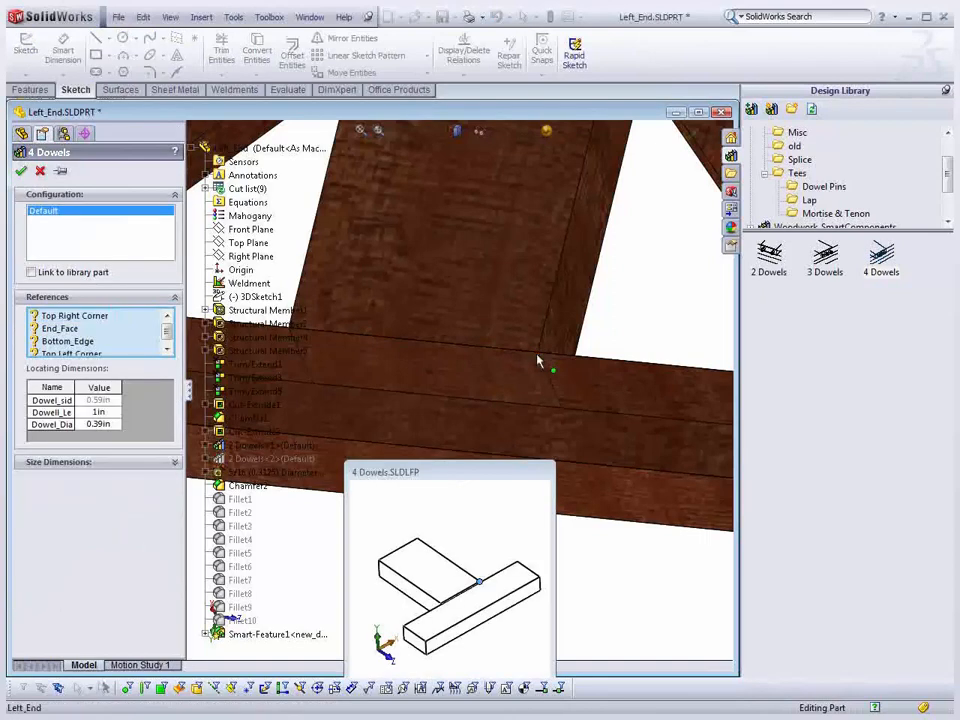
pyautogui.click(540, 360)
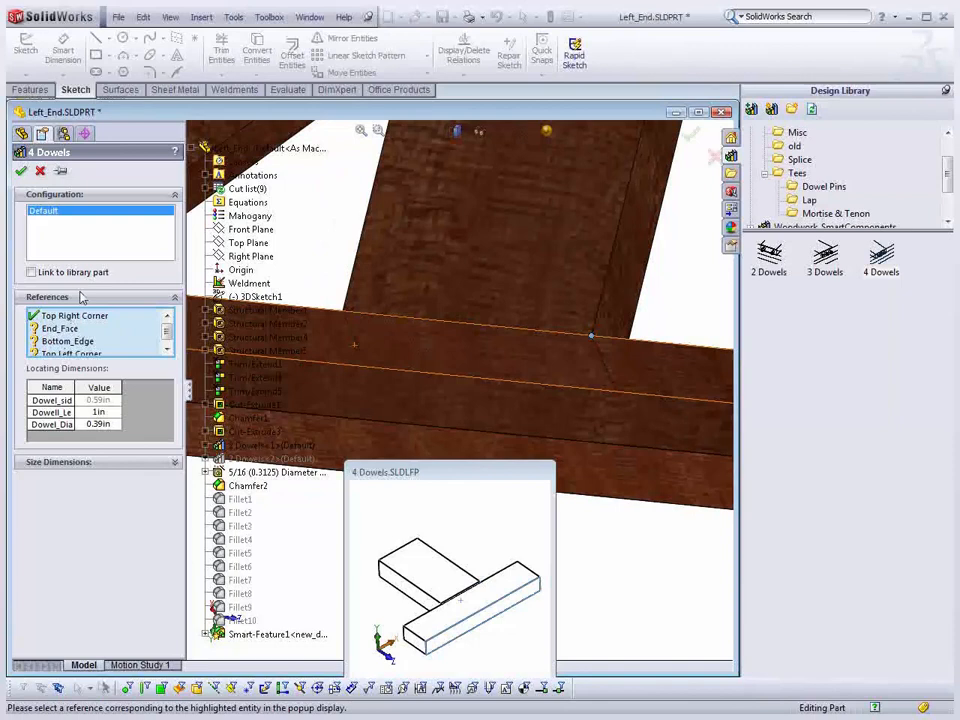
pyautogui.click(623, 500)
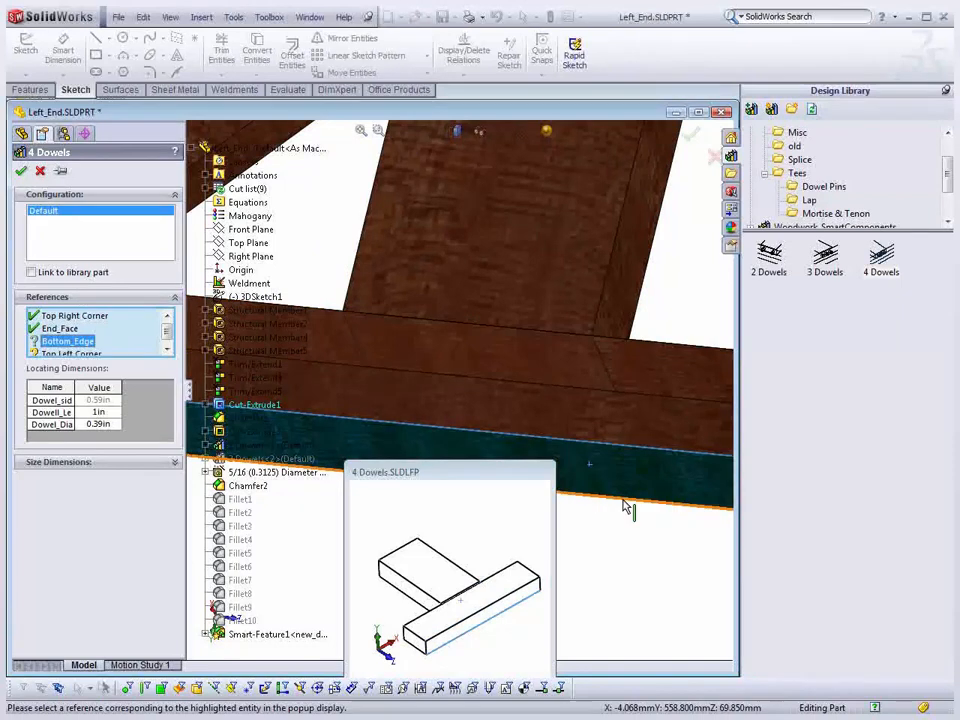
pyautogui.click(623, 507)
pyautogui.click(344, 318)
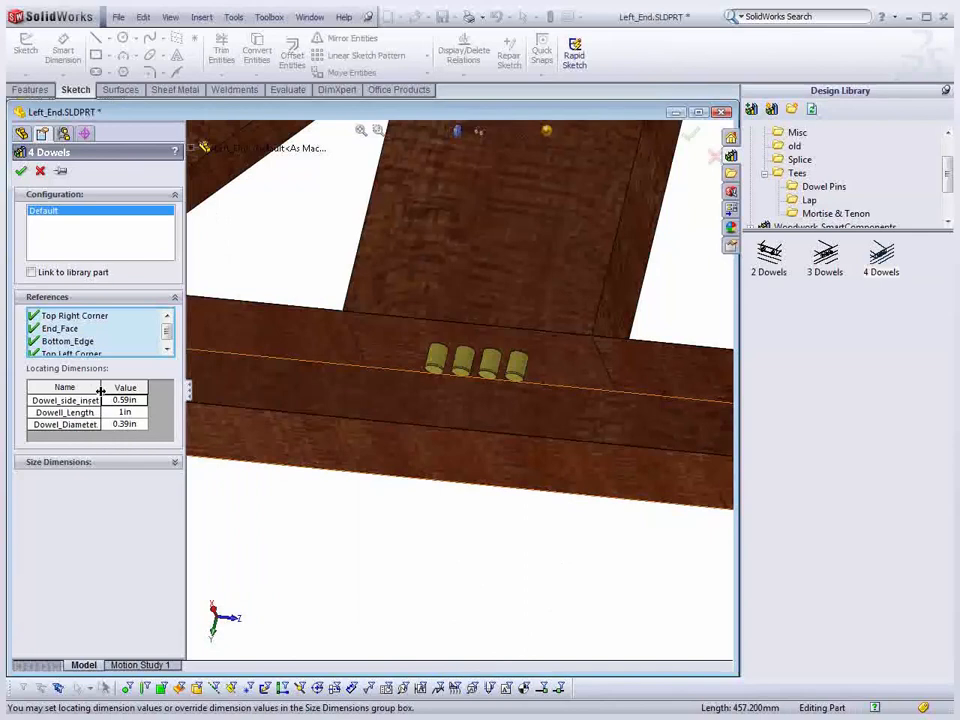
# Step: Set the dowels' side inset to 1 in, length to 1.5 in and diameter to 0.5 in
pyautogui.click(112, 464)
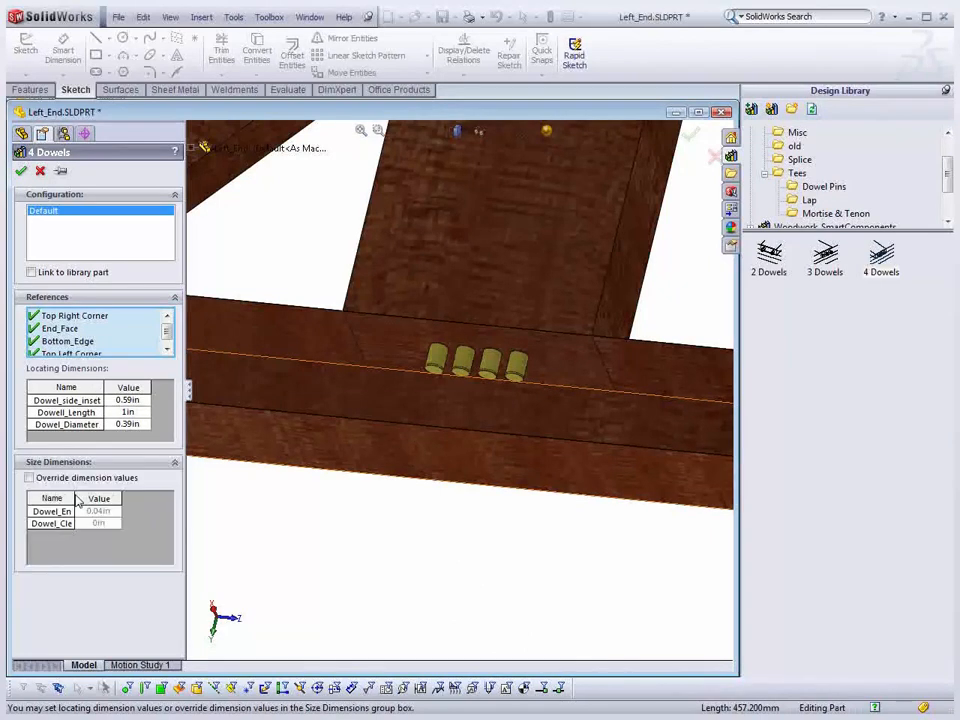
pyautogui.click(143, 399)
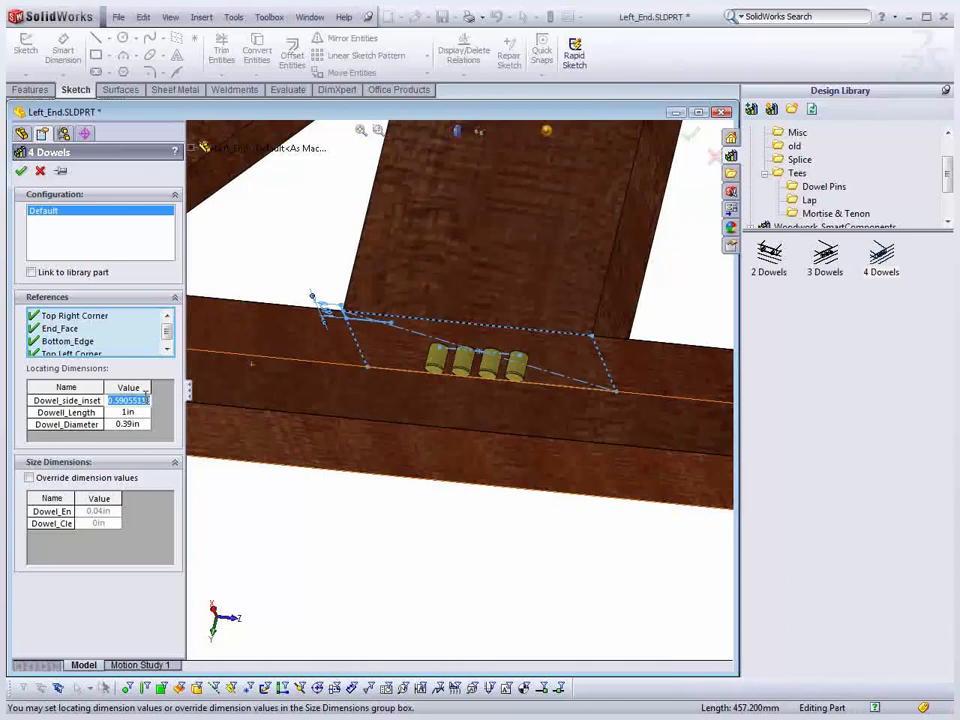
pyautogui.write('1in')
pyautogui.press('Tab')
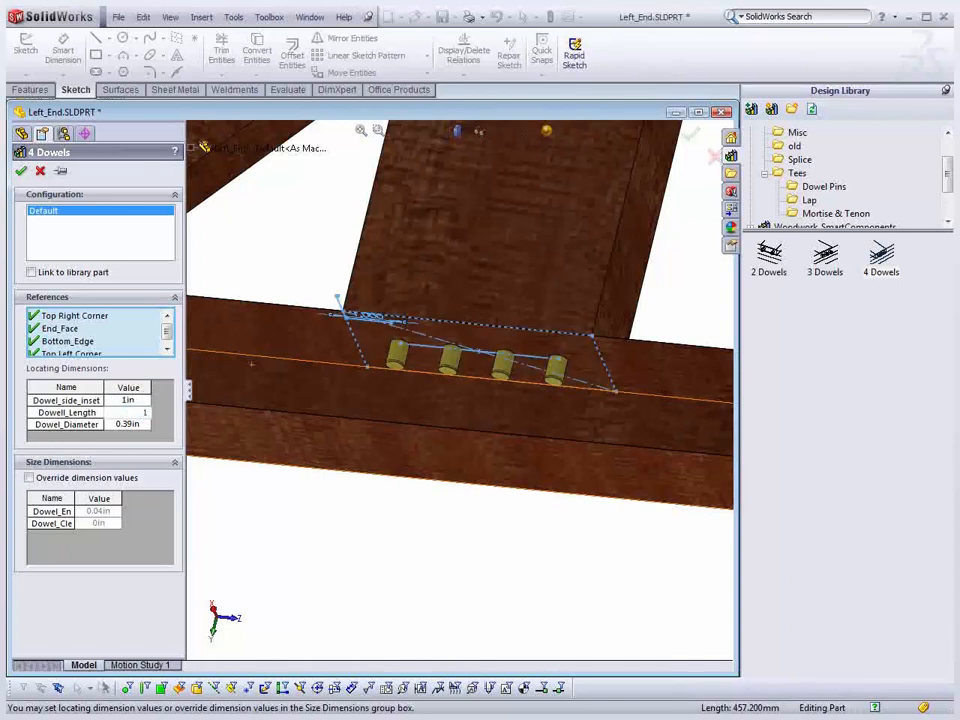
pyautogui.write('1.5')
pyautogui.press('Tab')
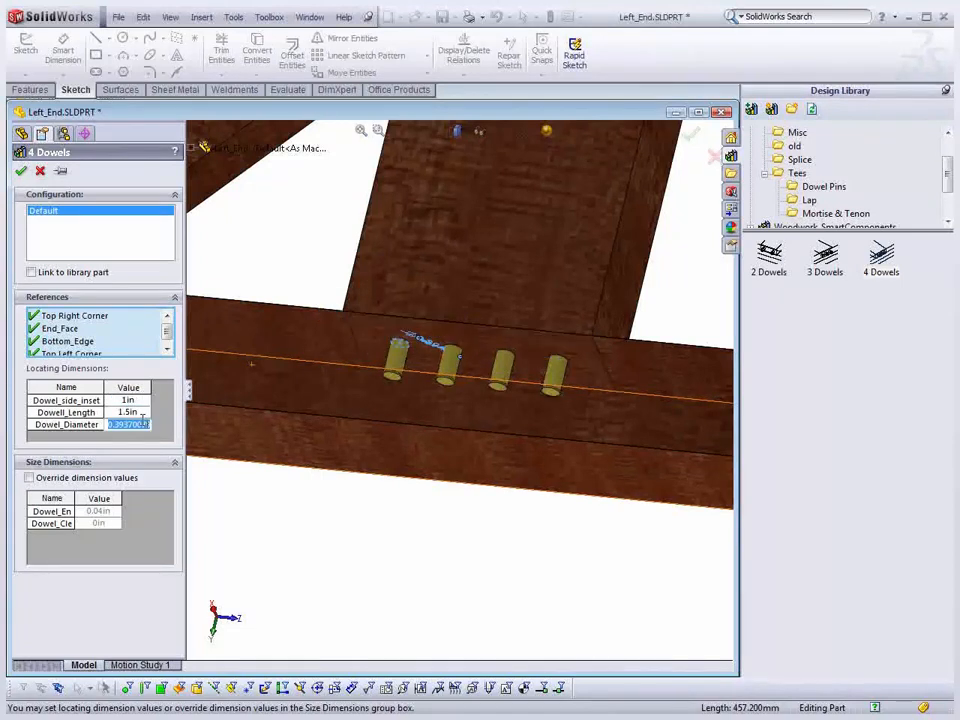
pyautogui.write('.5')
pyautogui.press('Return')
# Step: Override the size dimensions with a Dowel_End_Gap of 0.2 in and insert the 4 Dowels joint
pyautogui.click(30, 477)
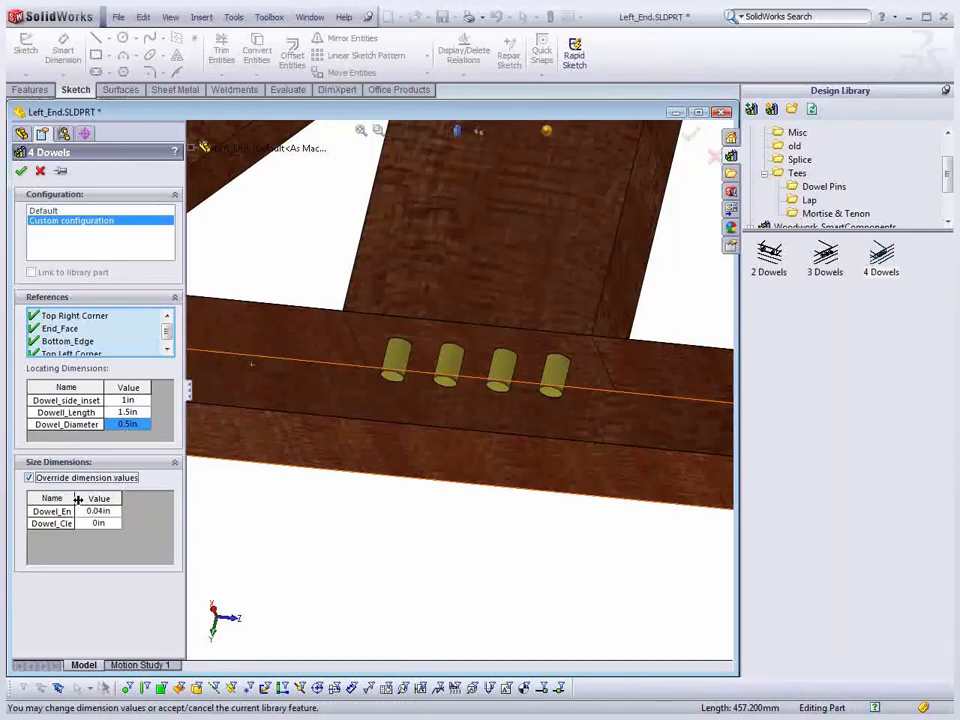
pyautogui.moveTo(77, 498); pyautogui.dragTo(107, 498)
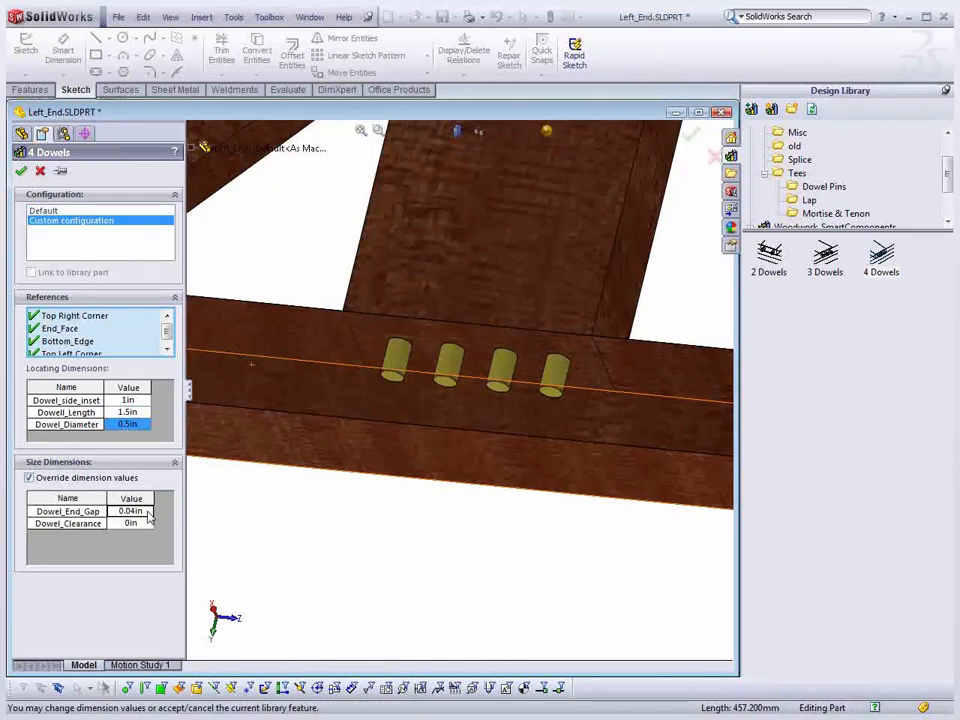
pyautogui.click(140, 511)
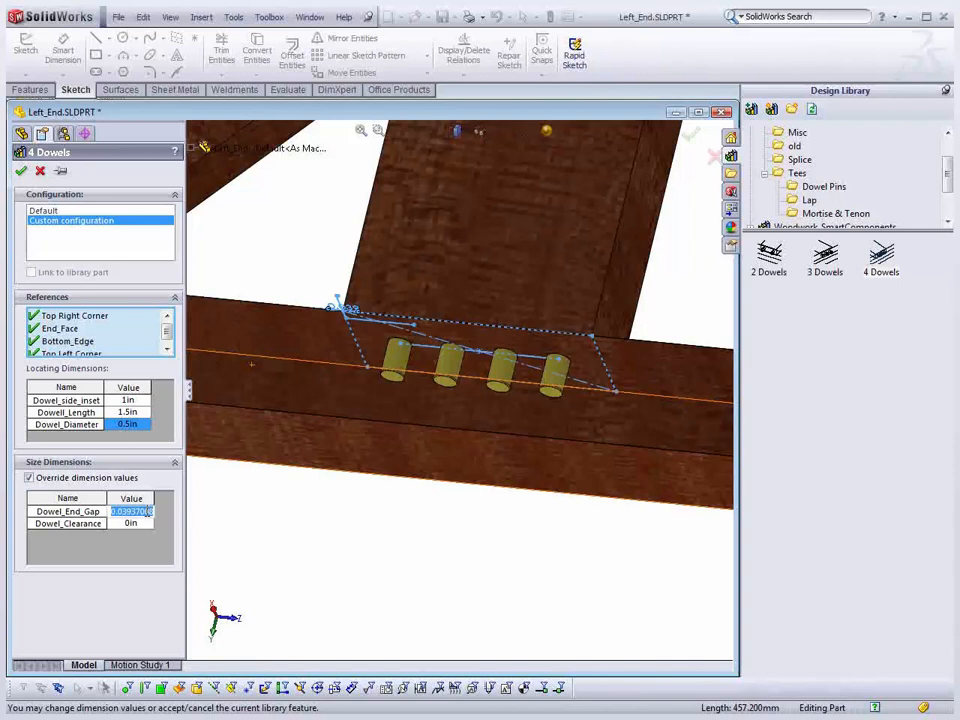
pyautogui.write('.2')
pyautogui.press('Return')
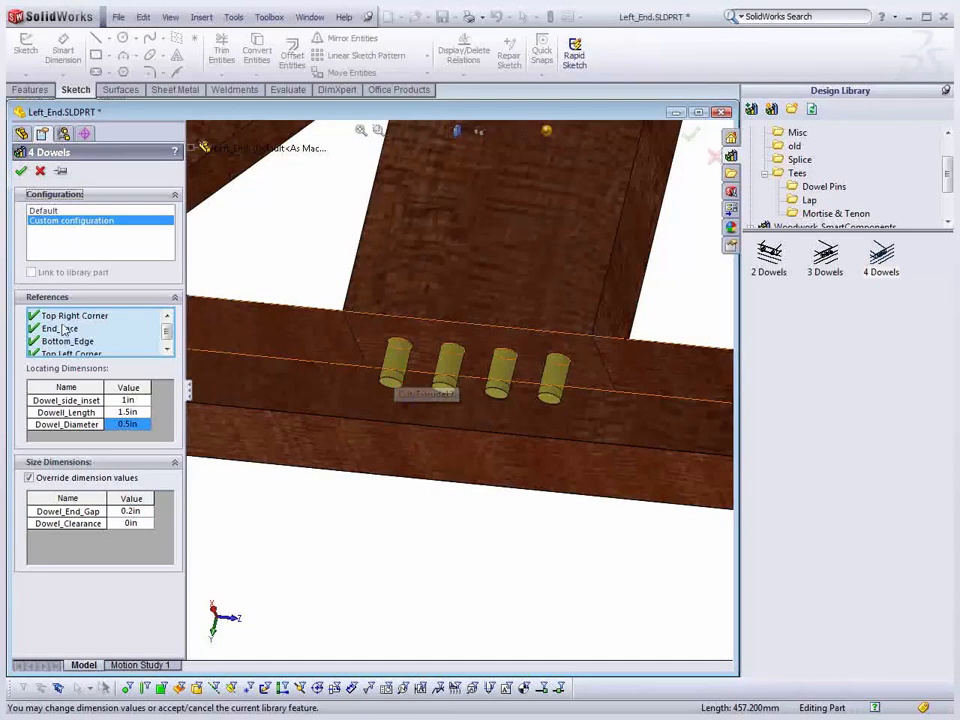
pyautogui.click(21, 171)
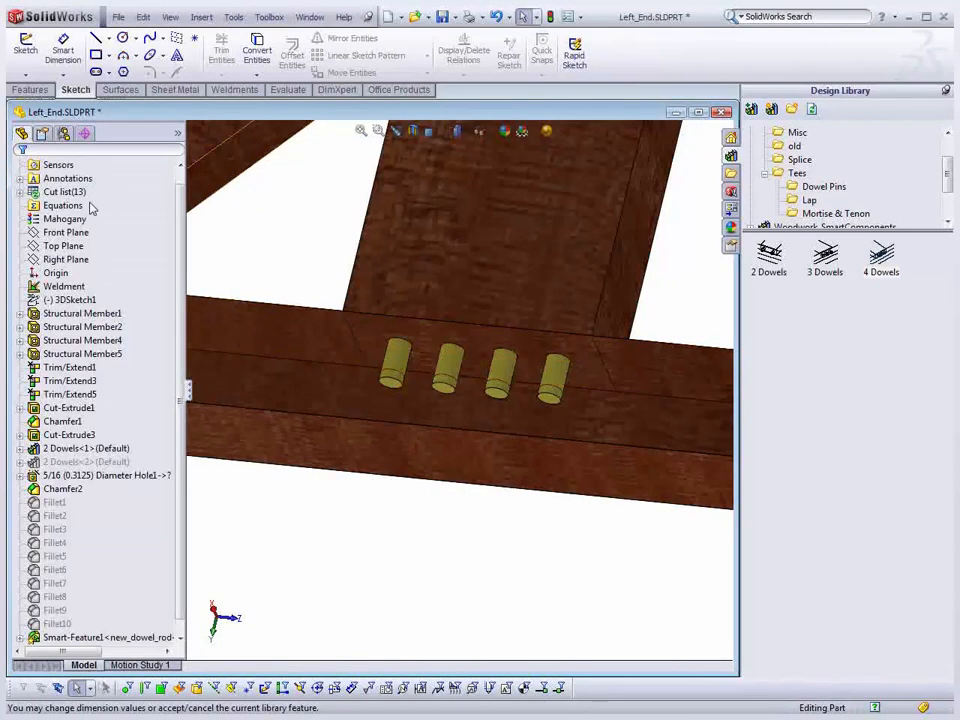
# Step: Open the Left_End part's drawing and examine its cut list, the dowel section view and the lower dowel joint
pyautogui.press('f')
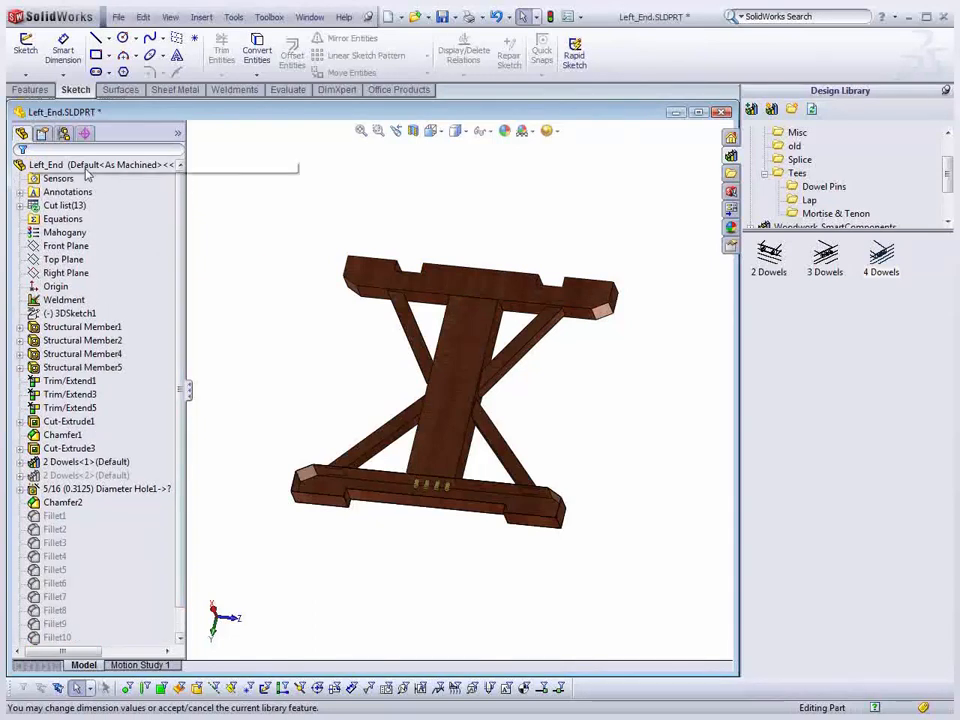
pyautogui.rightClick(86, 169)
pyautogui.click(255, 245)
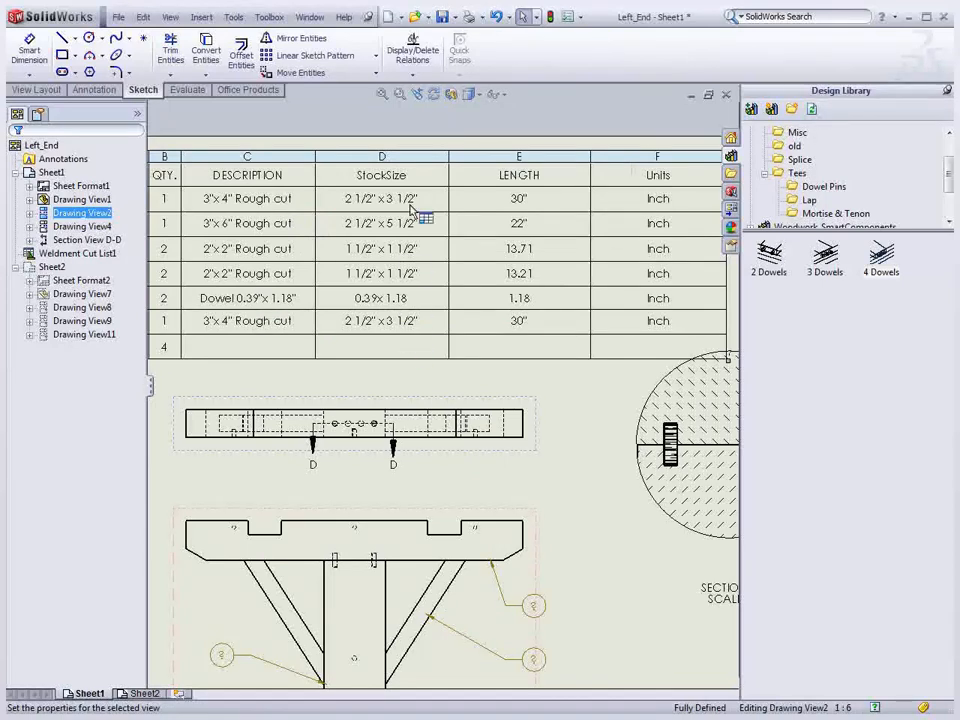
pyautogui.scroll(2, 410, 206)
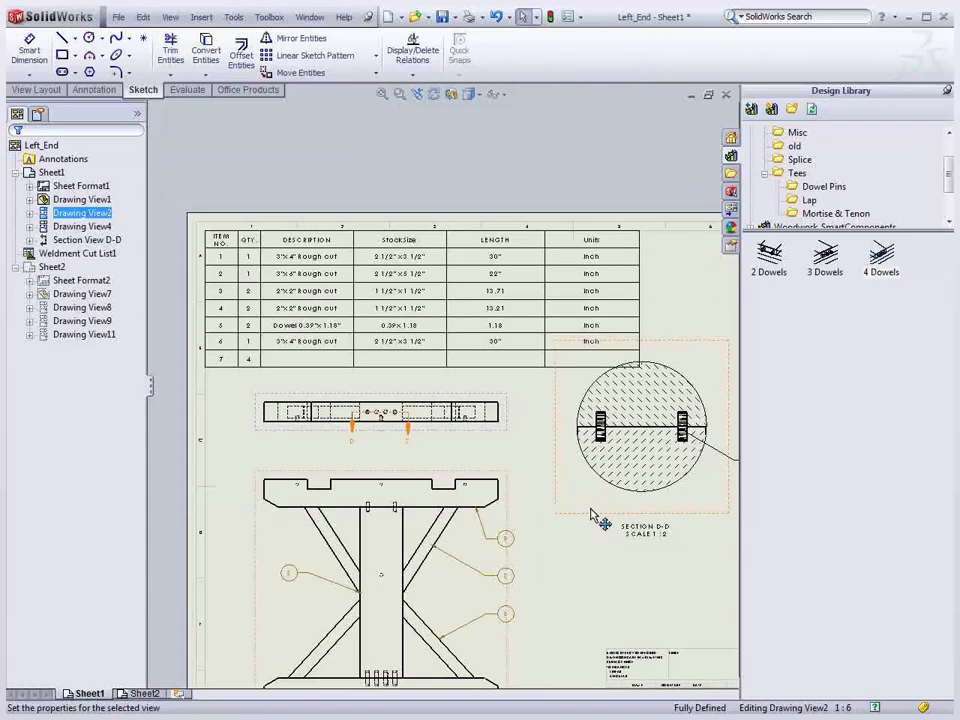
pyautogui.scroll(-4, 607, 428)
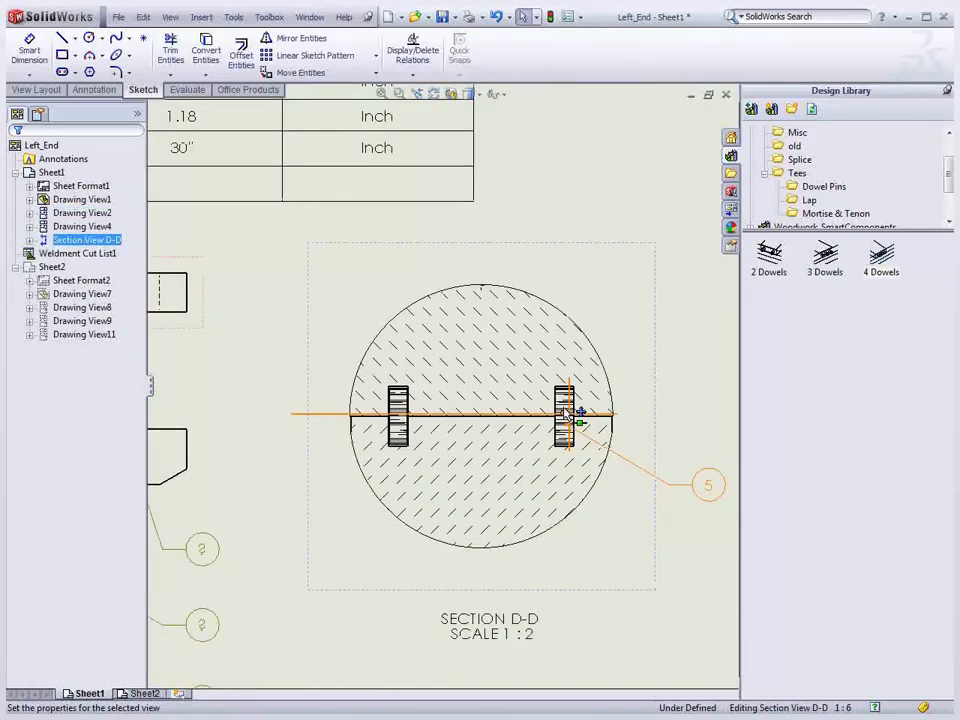
pyautogui.scroll(5, 565, 413)
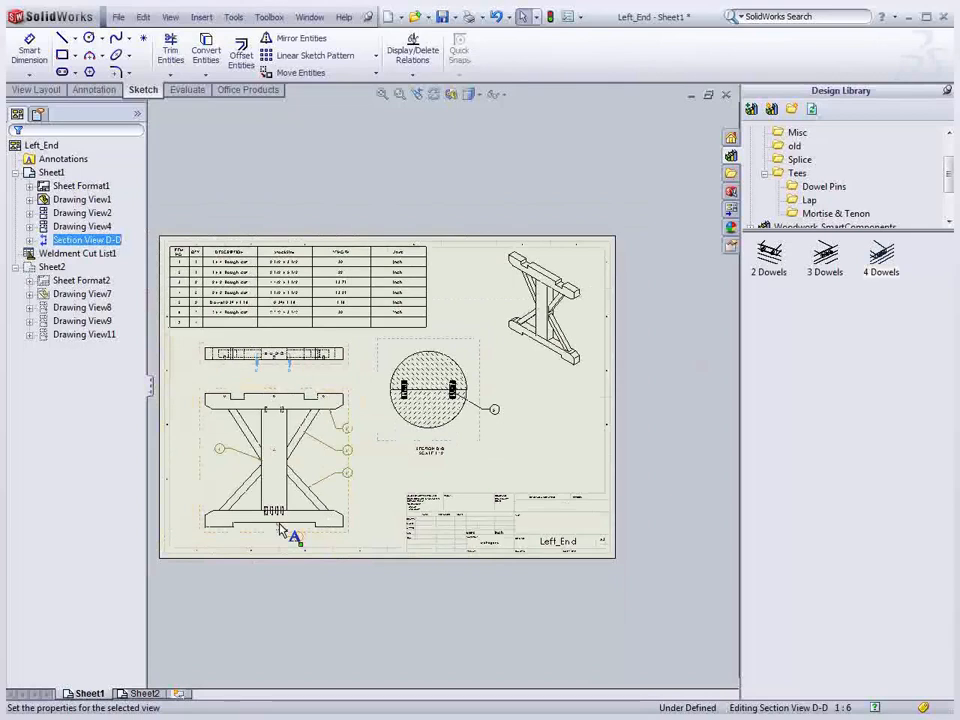
pyautogui.scroll(-2, 281, 531)
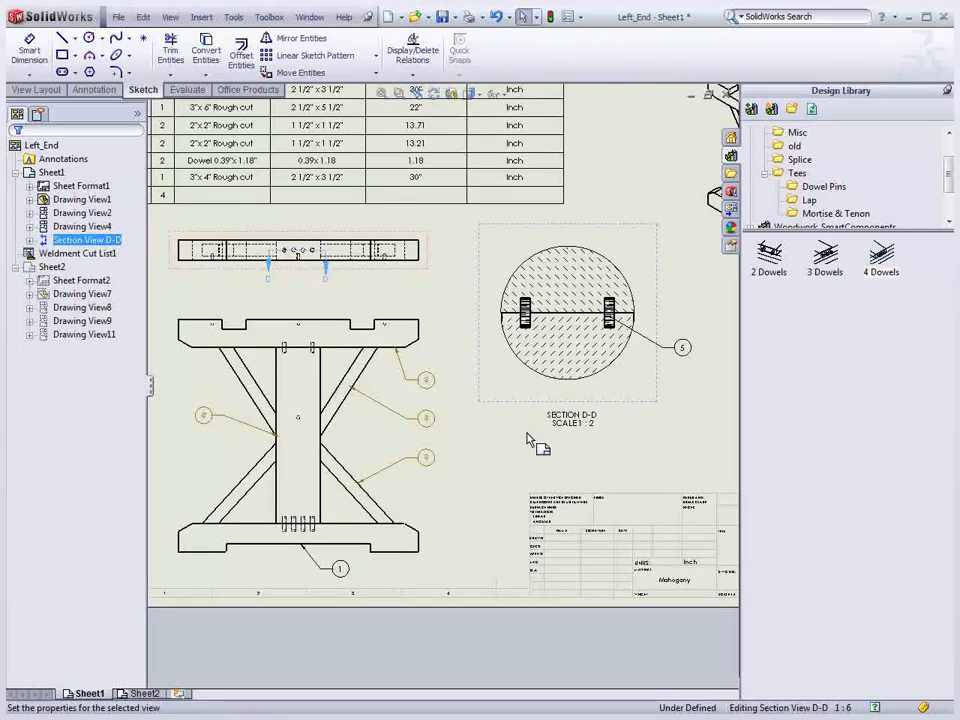
pyautogui.scroll(2, 527, 440)
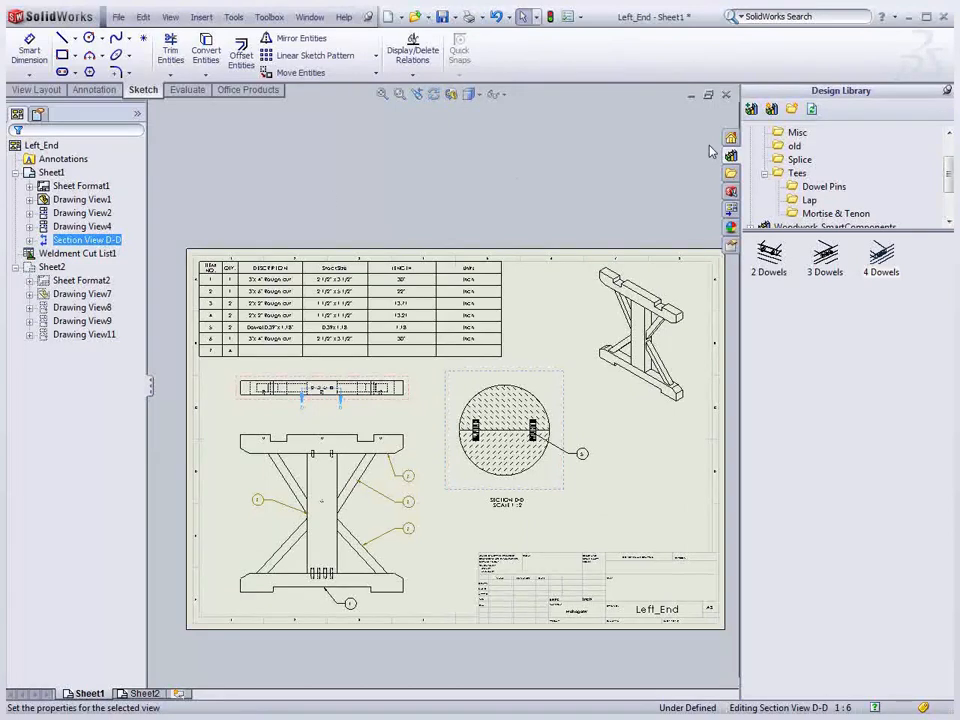
# Step: Switch to the Leg_system_start assembly and show the contents of the Woodwork_SmartComponents library
pyautogui.hotkey('ctrl', 'Tab')
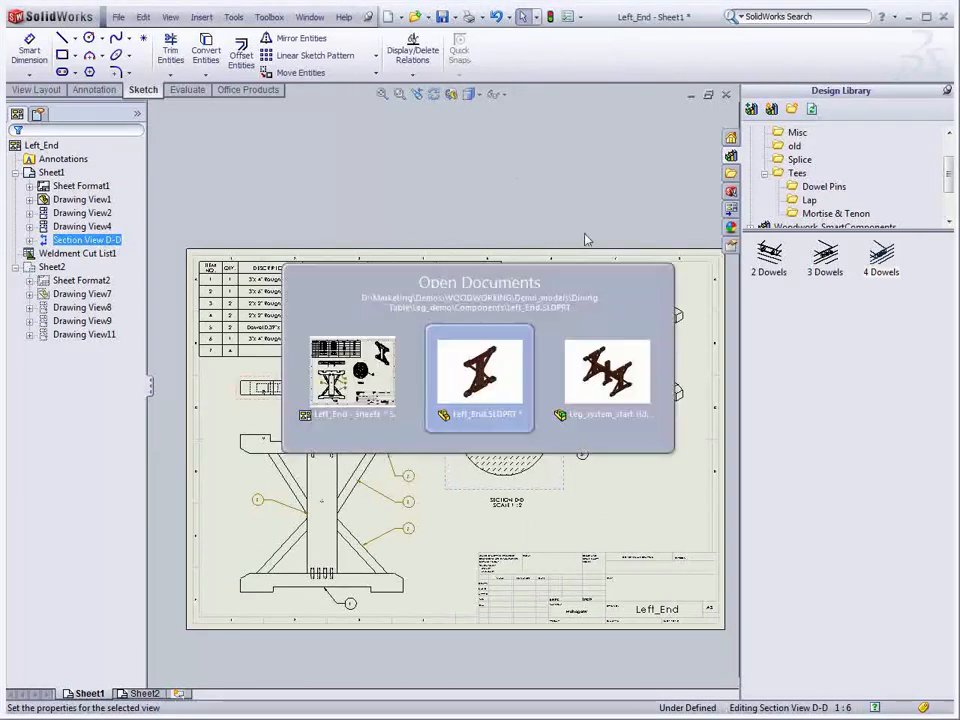
pyautogui.click(578, 370)
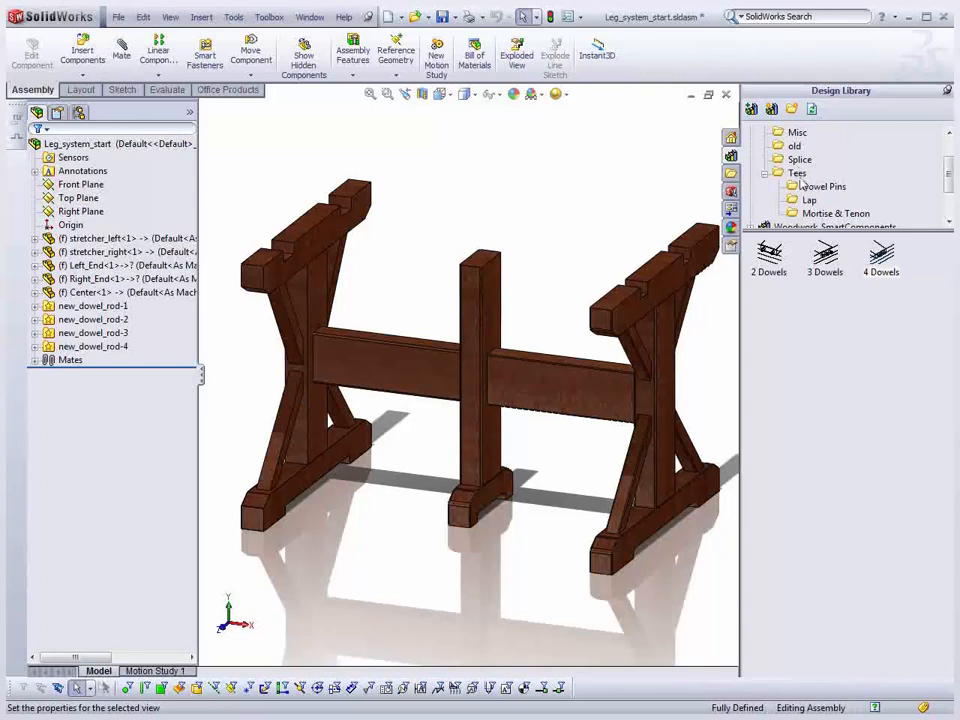
pyautogui.click(832, 160)
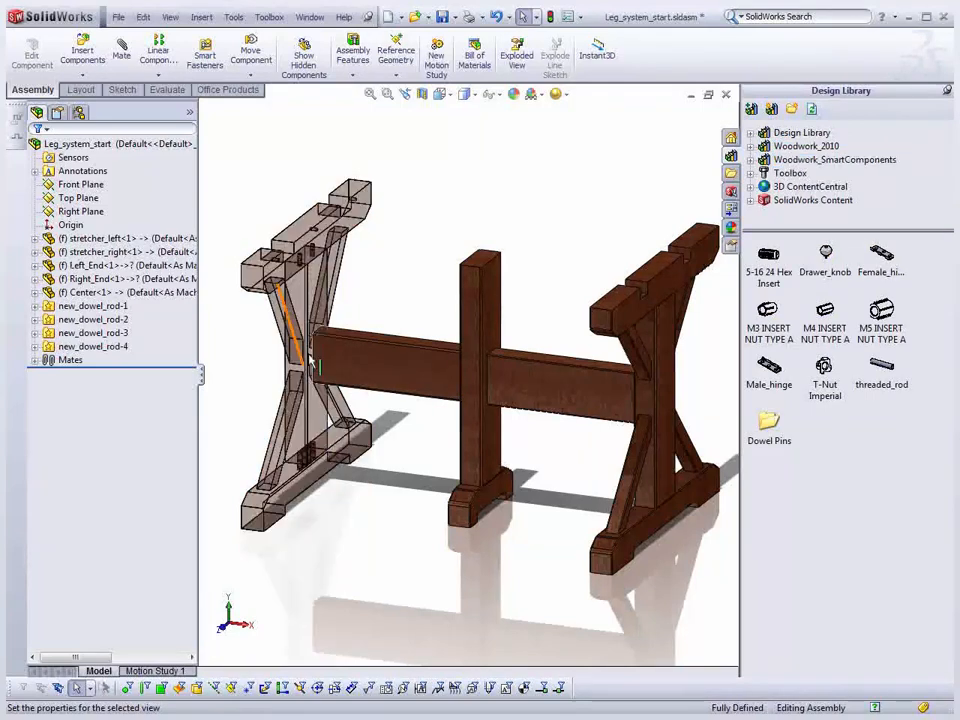
# Step: Make the stretcher beside the transparent end frame transparent as well, and inspect the dowel inside their joint
pyautogui.scroll(-5, 314, 352)
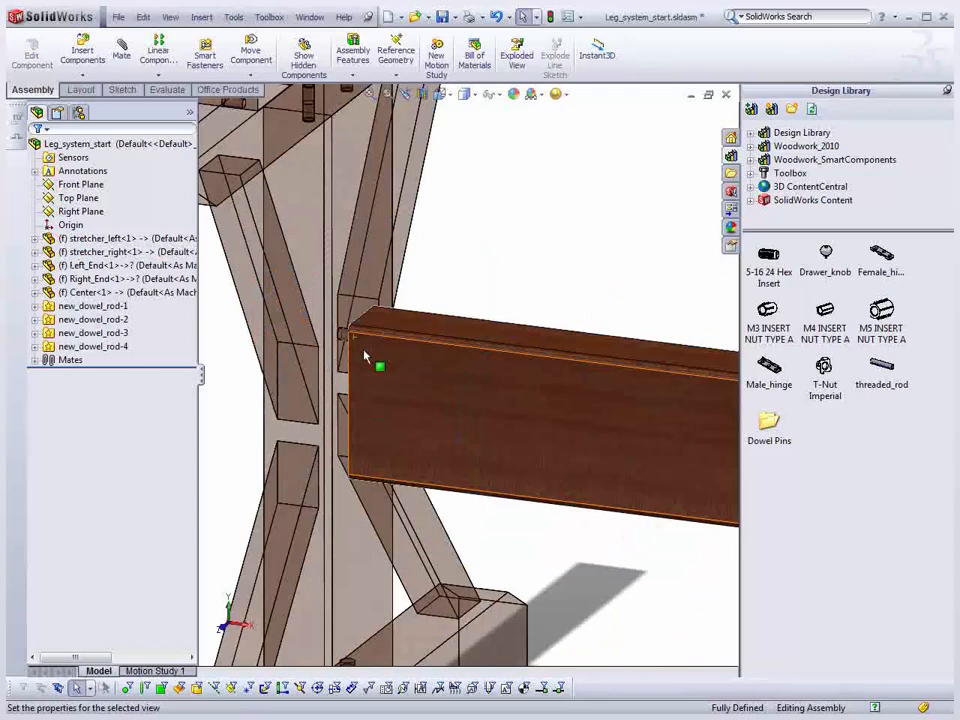
pyautogui.scroll(-4, 380, 350)
pyautogui.scroll(2, 437, 347)
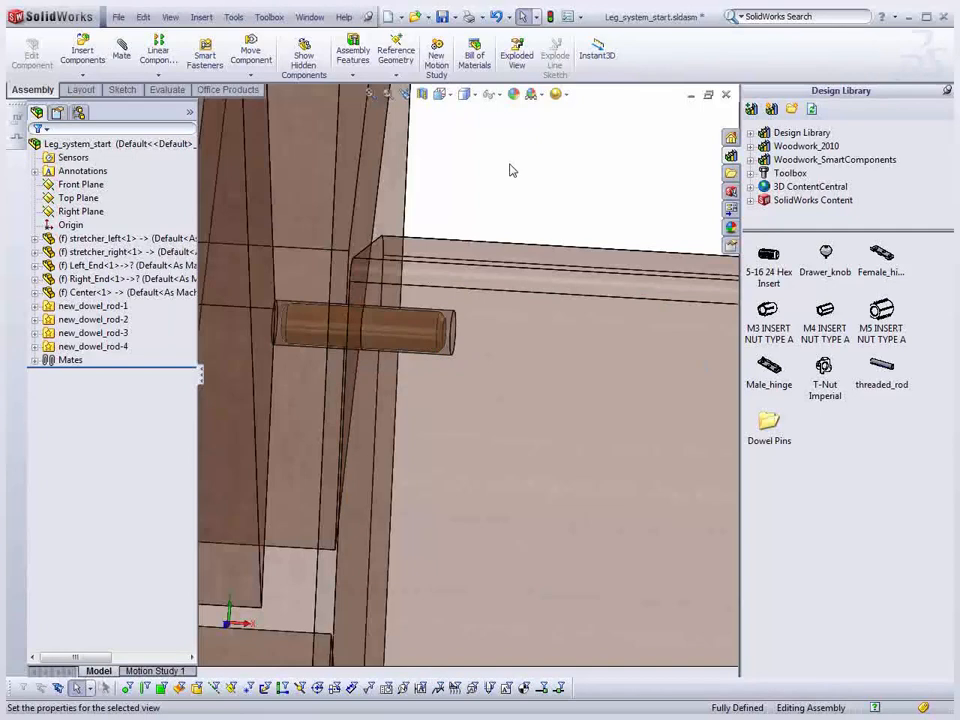
pyautogui.scroll(6, 234, 358)
pyautogui.keyDown('ctrl'); pyautogui.moveTo(266, 394); pyautogui.dragTo(446, 386, button='middle'); pyautogui.keyUp('ctrl')
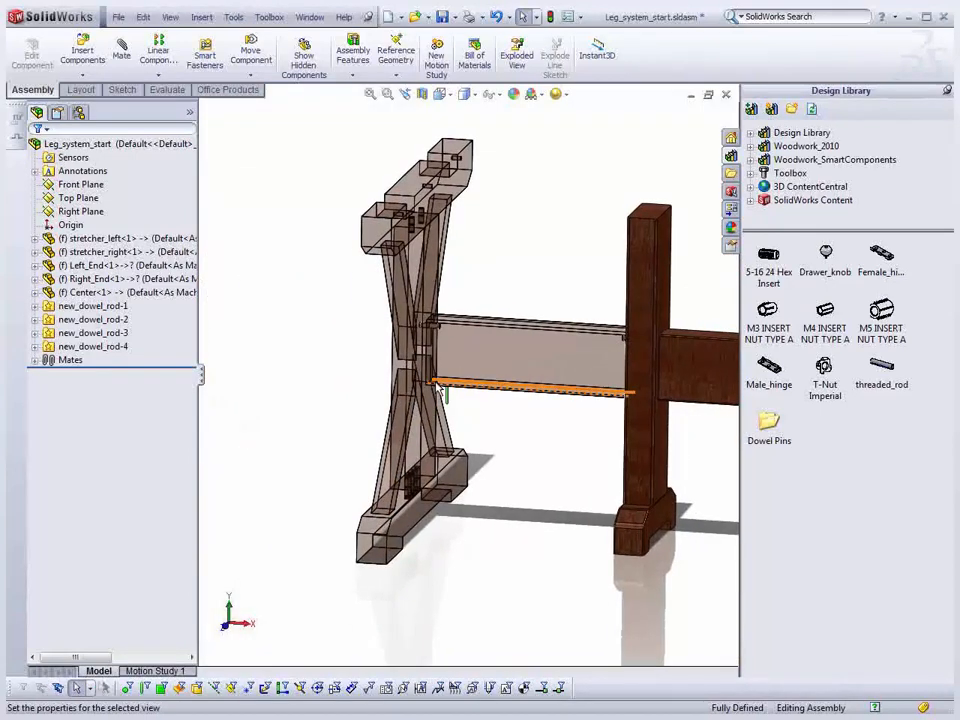
pyautogui.scroll(-5, 440, 388)
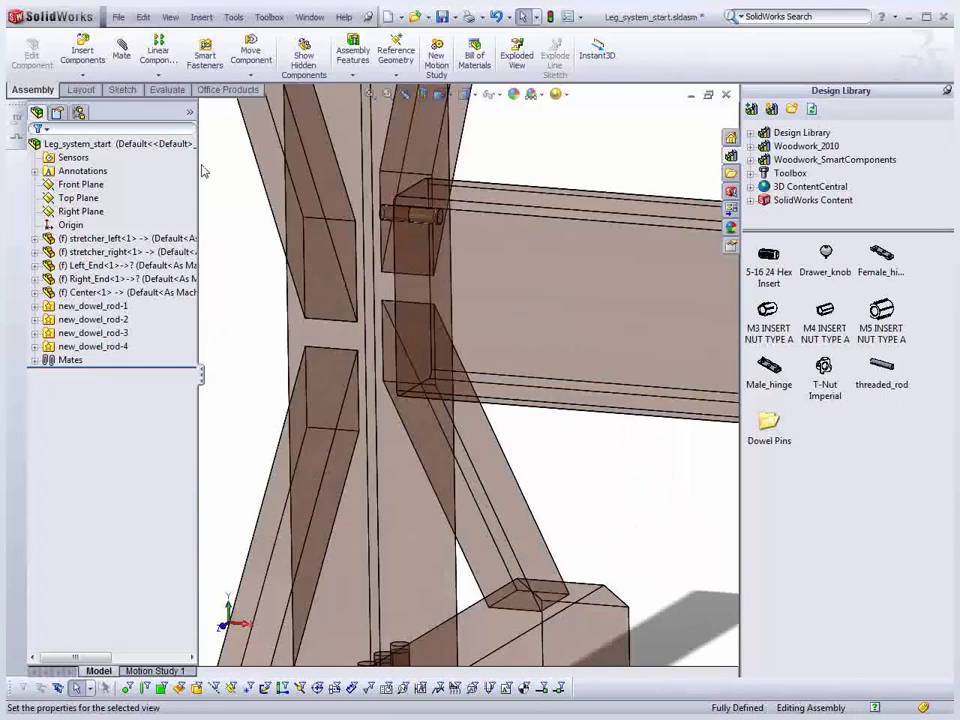
# Step: Insert the 5-16 24 Hex Insert at Coordinate System4 in the stretcher's lower end-frame joint, using the 5-16 x 0.75" configuration
pyautogui.click(201, 17)
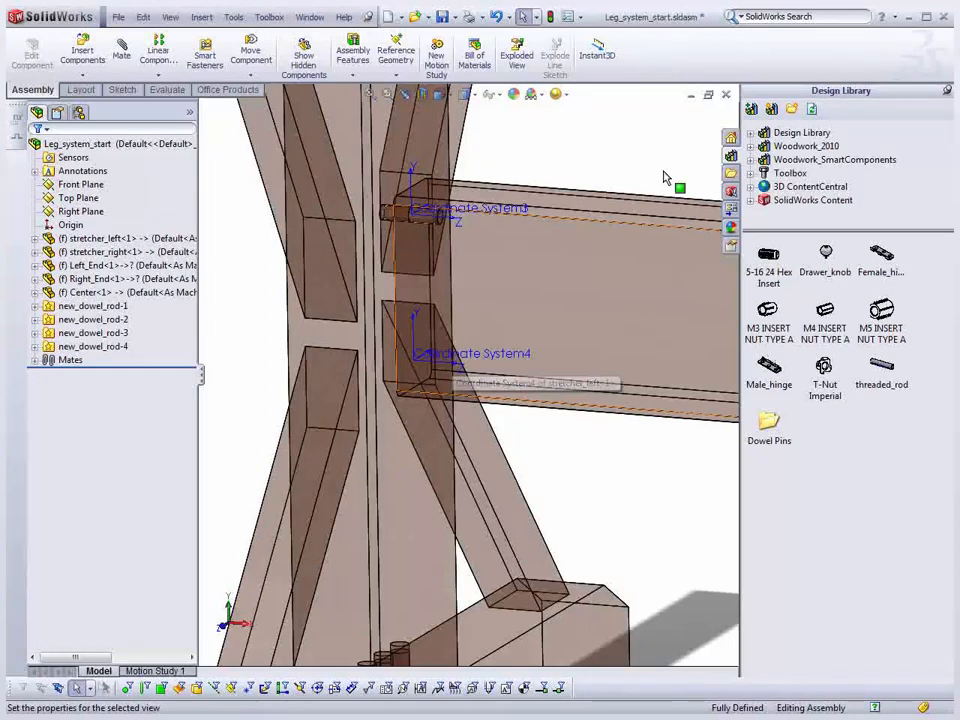
pyautogui.moveTo(768, 258); pyautogui.dragTo(444, 373)
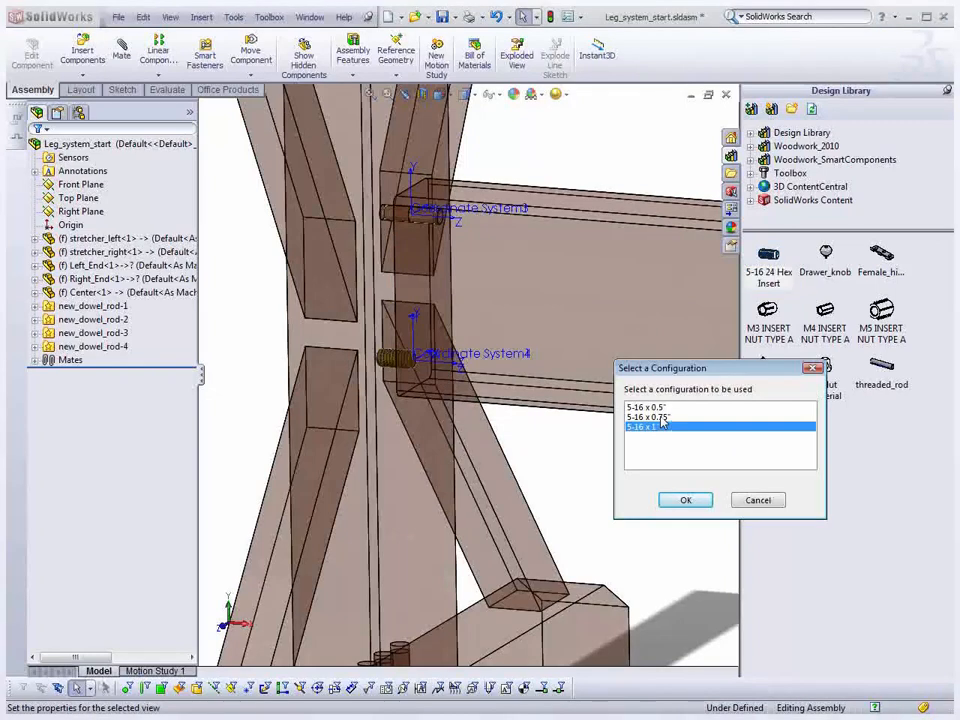
pyautogui.click(660, 417)
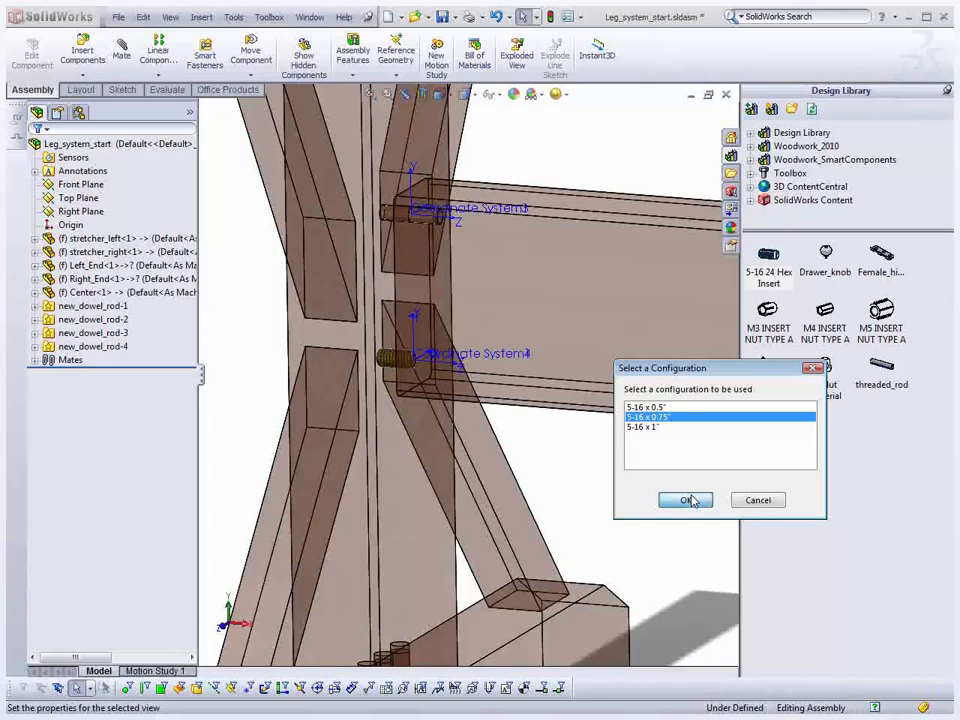
pyautogui.click(688, 500)
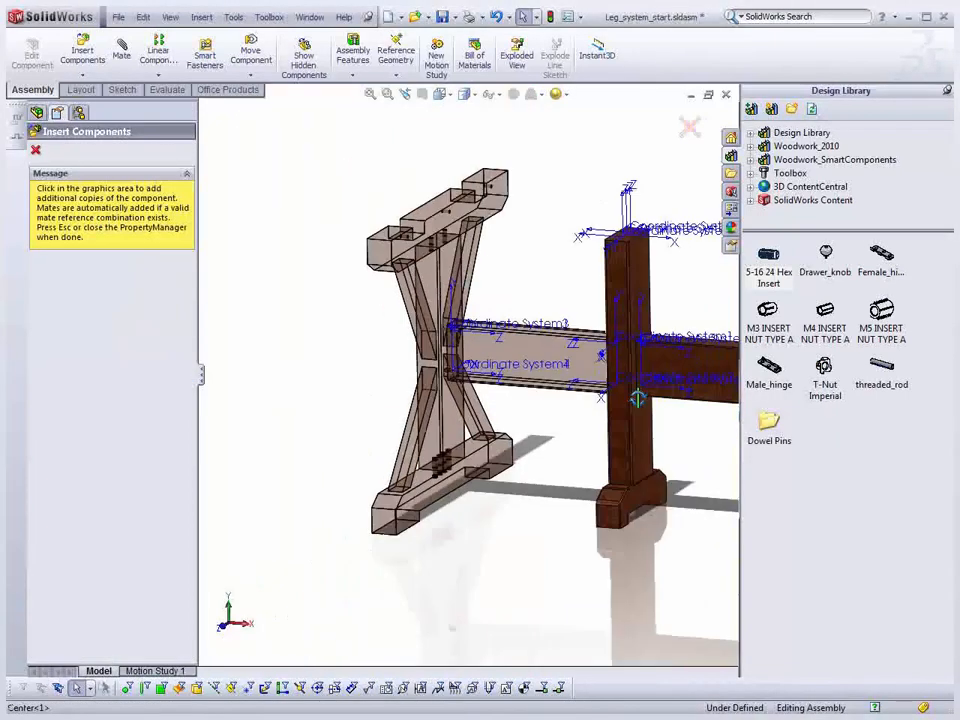
# Step: Place three more hex inserts at the lower coordinate systems on both sides of the center leg and at the far end frame, aligning the first one's axes
pyautogui.moveTo(636, 396); pyautogui.dragTo(672, 388, button='middle')
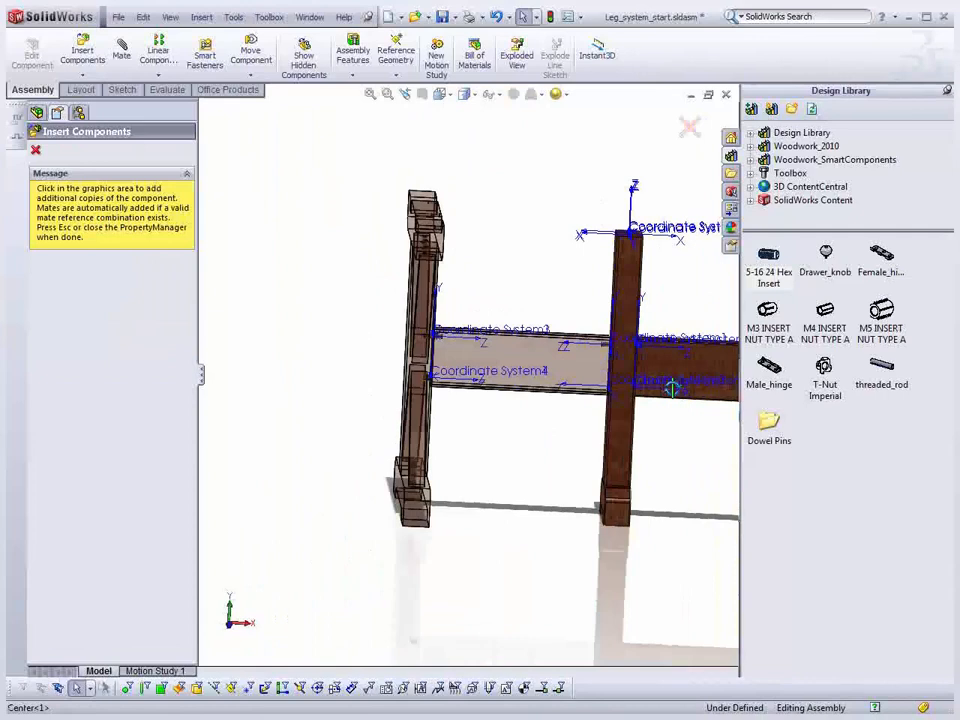
pyautogui.click(672, 388)
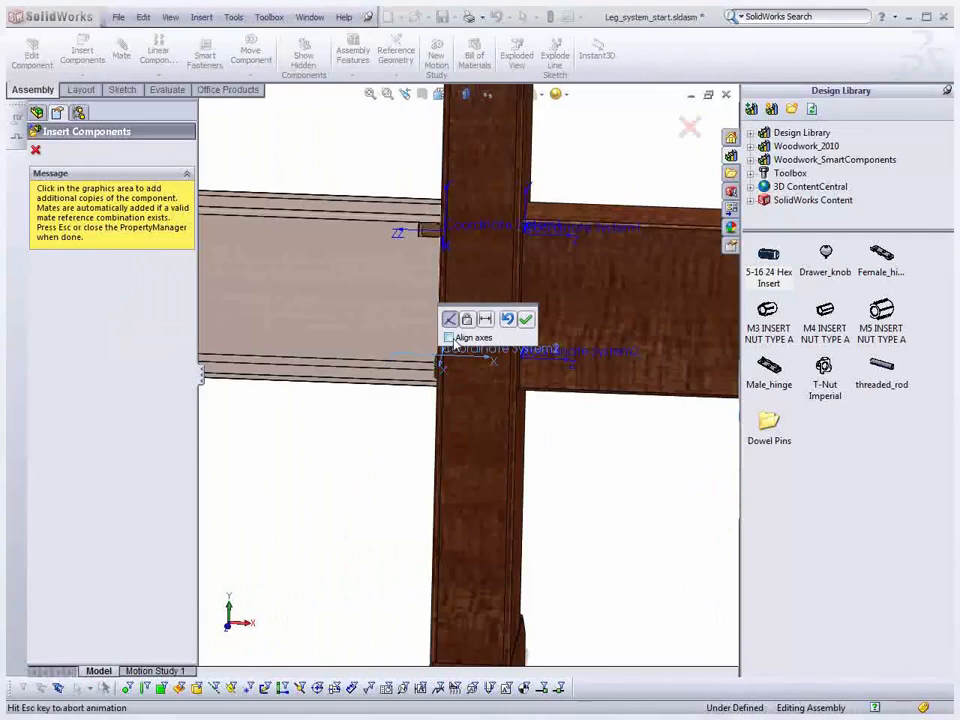
pyautogui.click(451, 339)
pyautogui.click(526, 319)
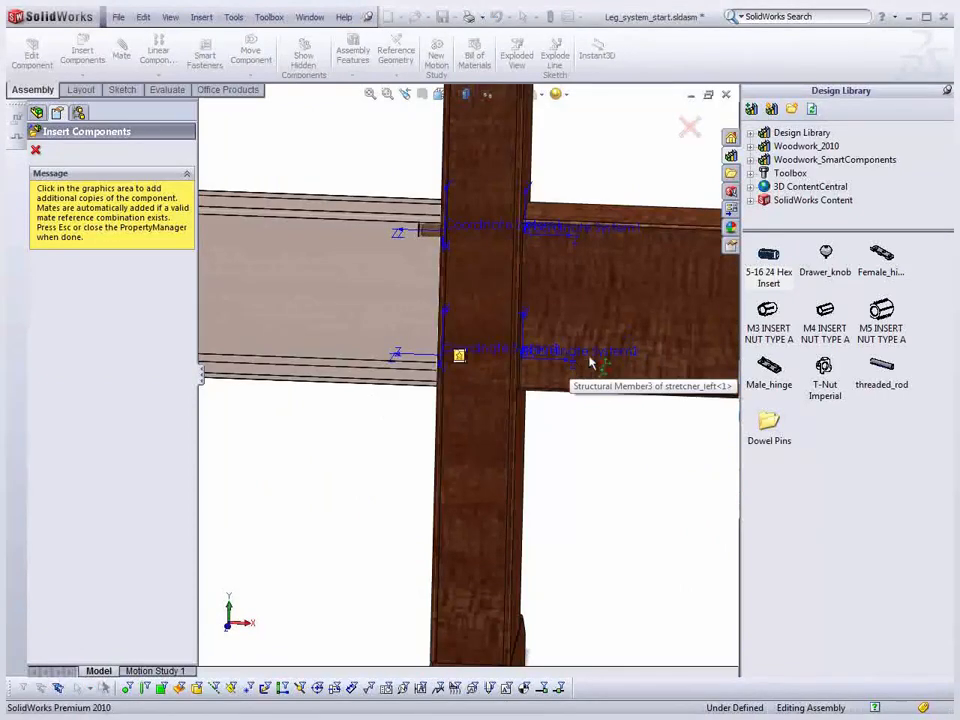
pyautogui.click(590, 362)
pyautogui.click(696, 321)
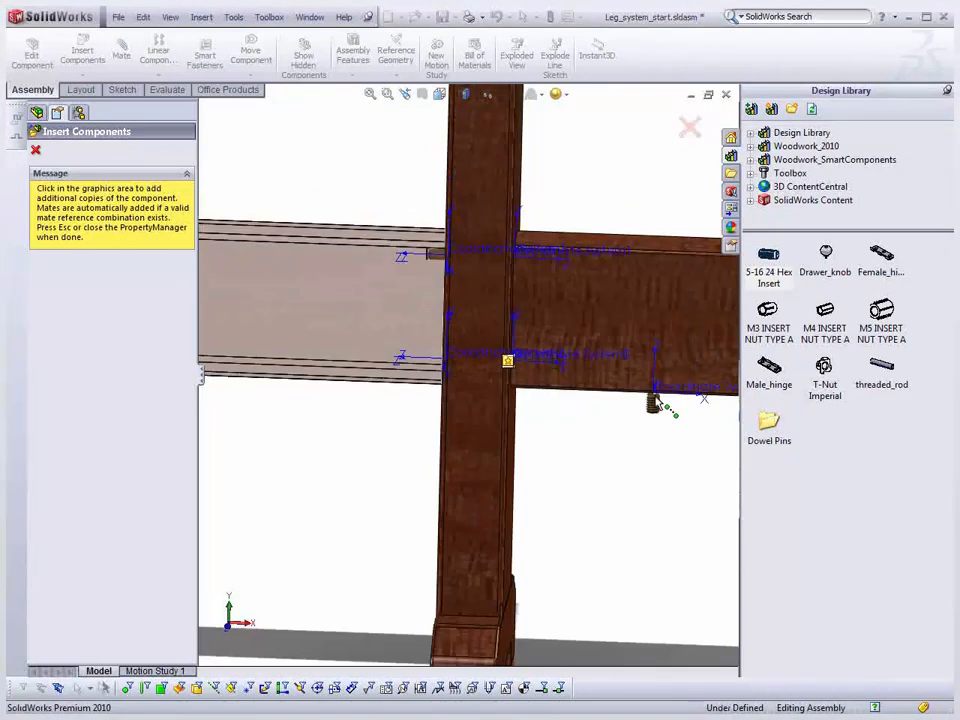
pyautogui.click(668, 410)
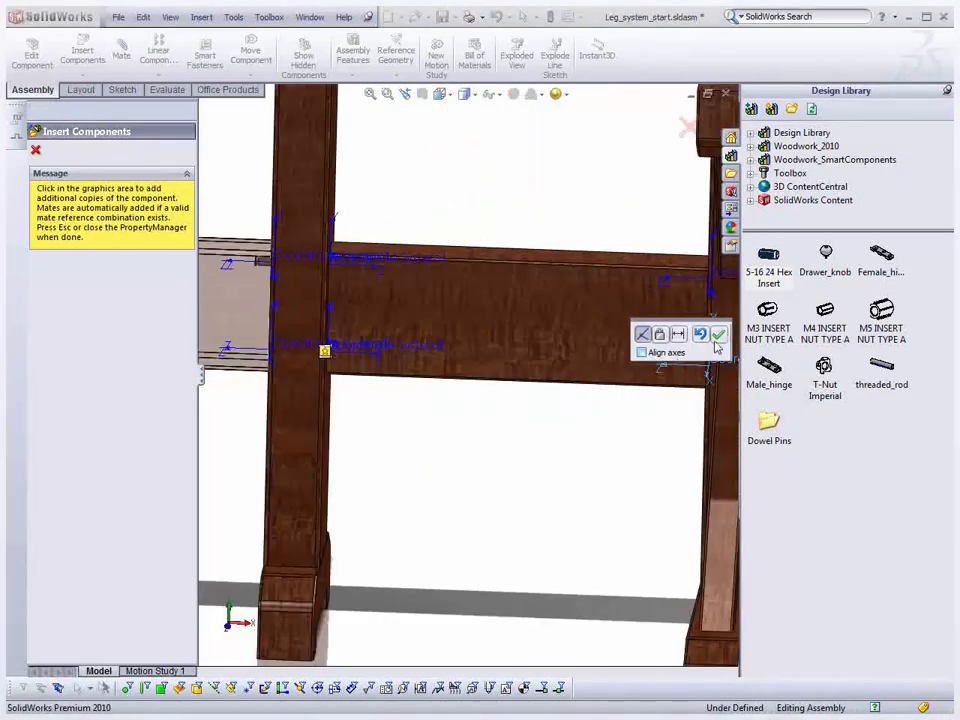
pyautogui.click(717, 336)
pyautogui.press('Escape')
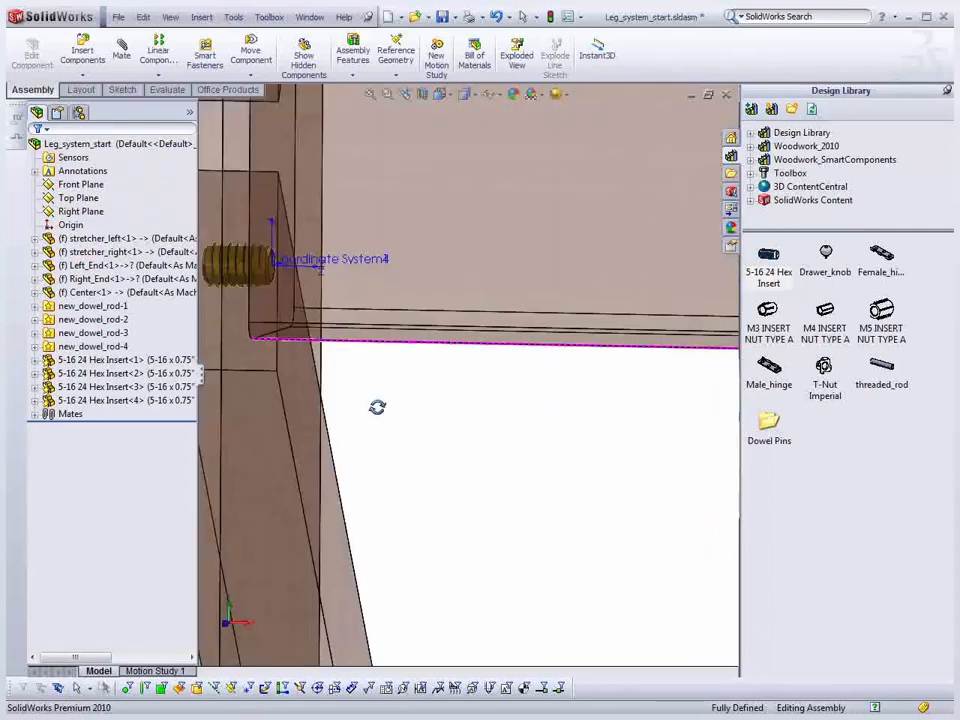
# Step: Insert the first hex insert's smart feature Cut-Revolve2, using the transparent Left_End frame as the component for the feature
pyautogui.scroll(3, 378, 400)
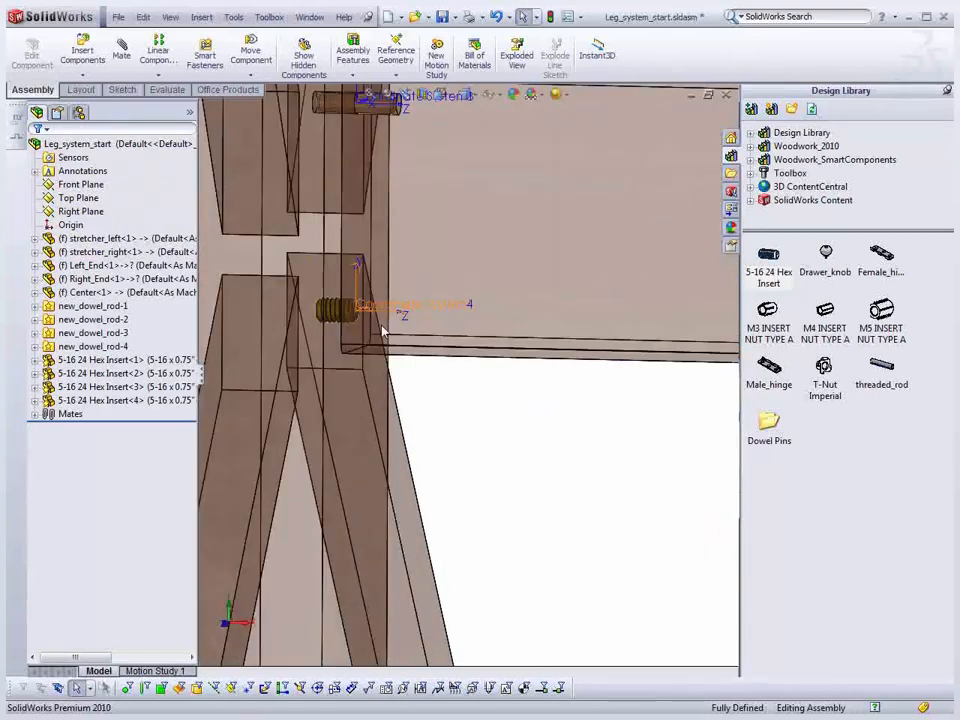
pyautogui.scroll(-2, 382, 332)
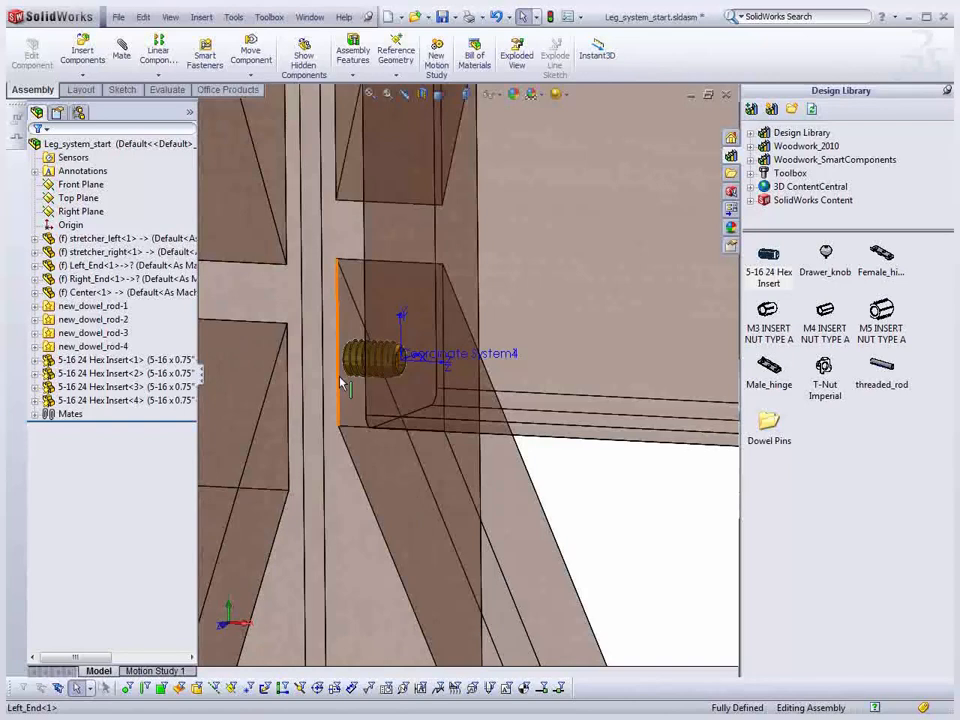
pyautogui.click(378, 358)
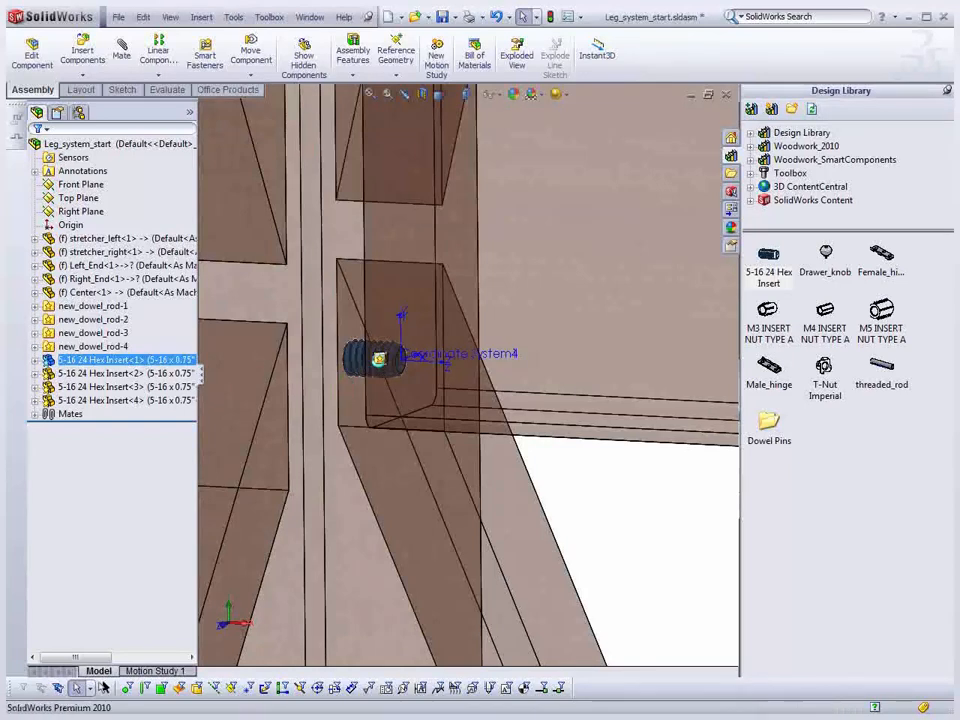
pyautogui.click(379, 358)
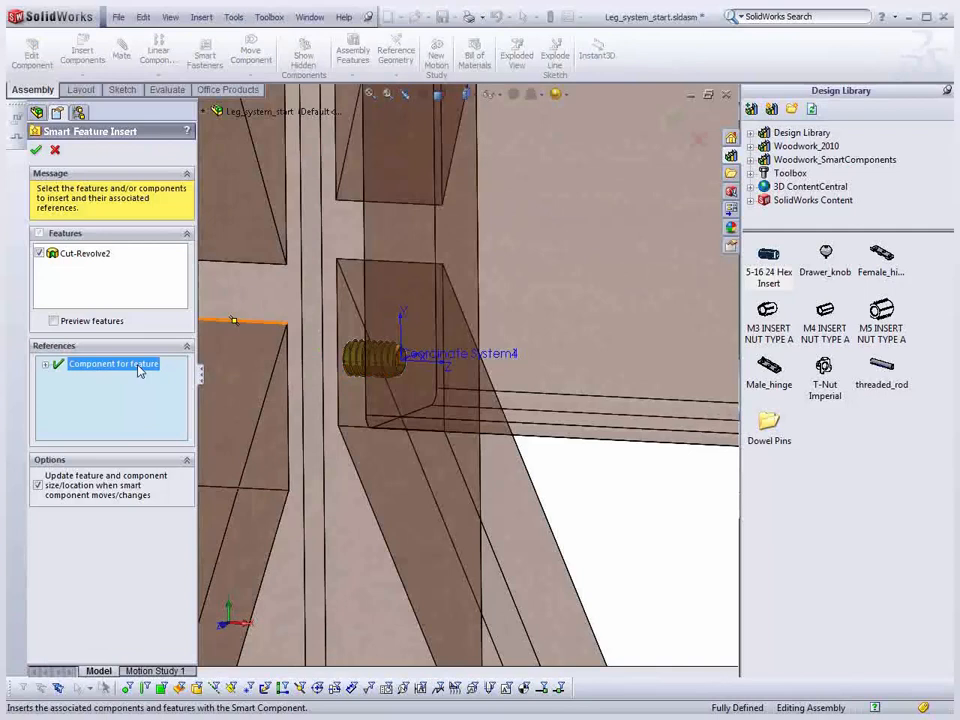
pyautogui.scroll(4, 404, 526)
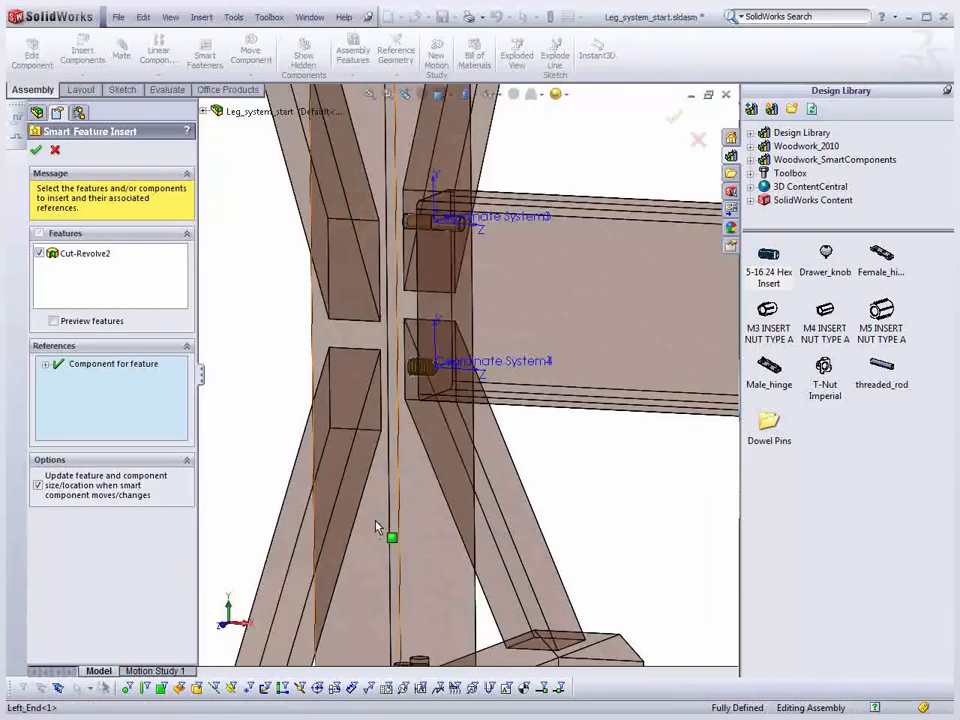
pyautogui.click(378, 528)
pyautogui.click(37, 151)
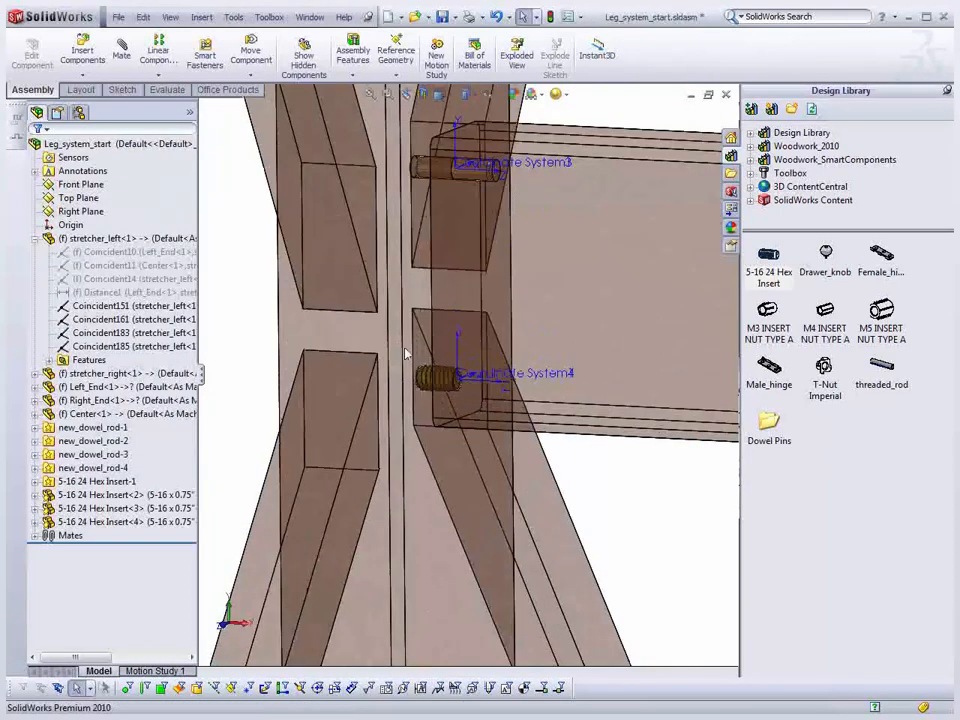
# Step: Insert the threaded_rod library part at Coordinate System4 beside the hex insert with aligned axes, diameter 0.31250 and length 1.5
pyautogui.scroll(-8, 406, 353)
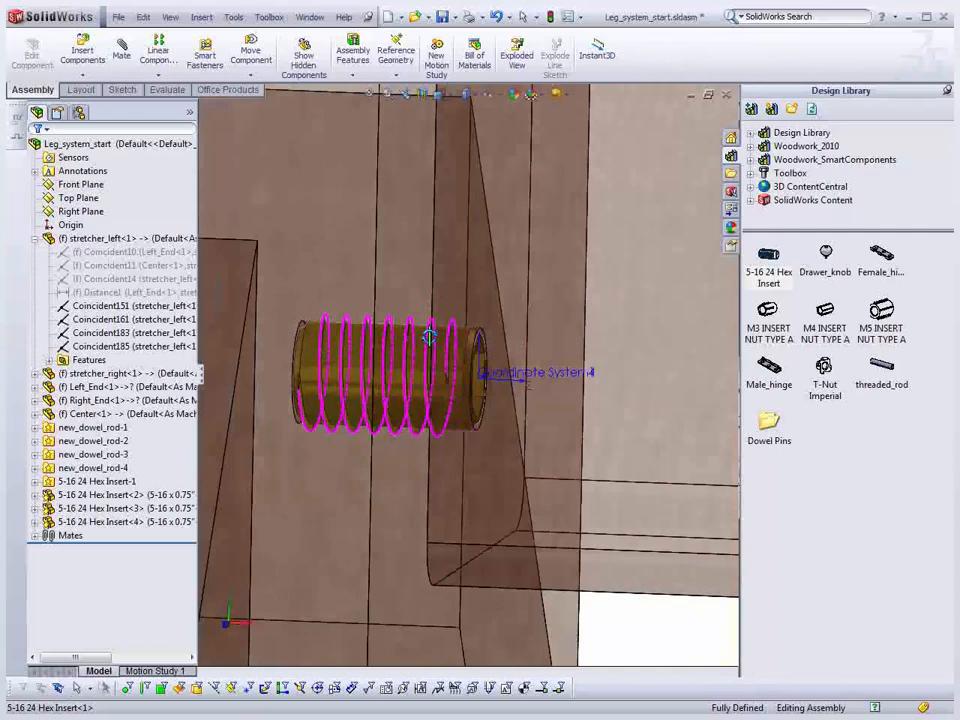
pyautogui.moveTo(428, 337); pyautogui.dragTo(363, 357, button='middle')
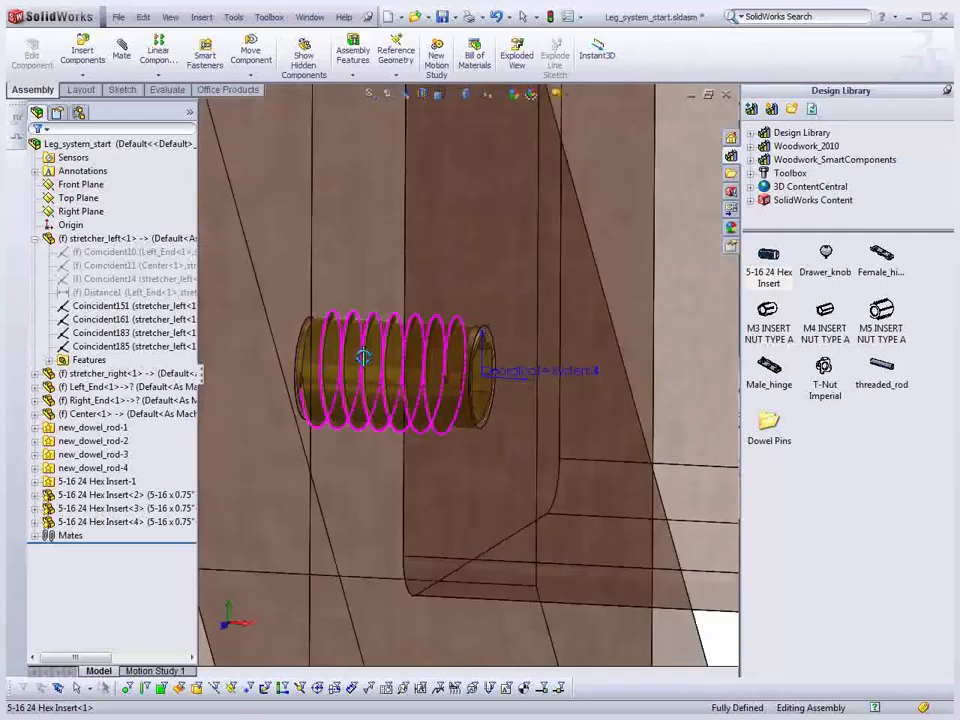
pyautogui.scroll(8, 603, 433)
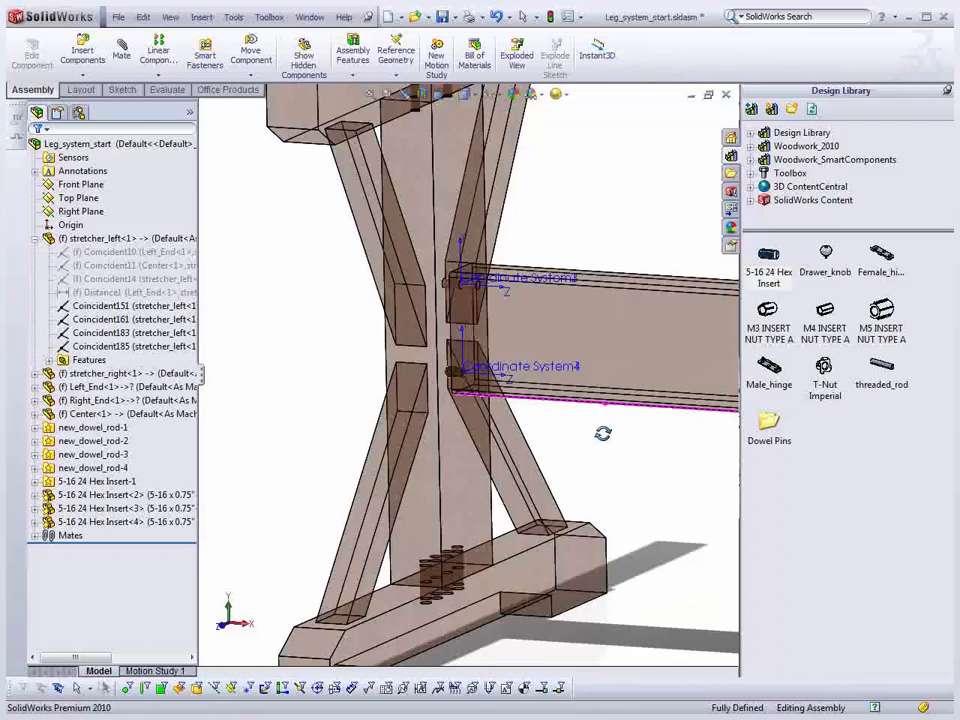
pyautogui.moveTo(603, 433); pyautogui.dragTo(445, 378, button='middle')
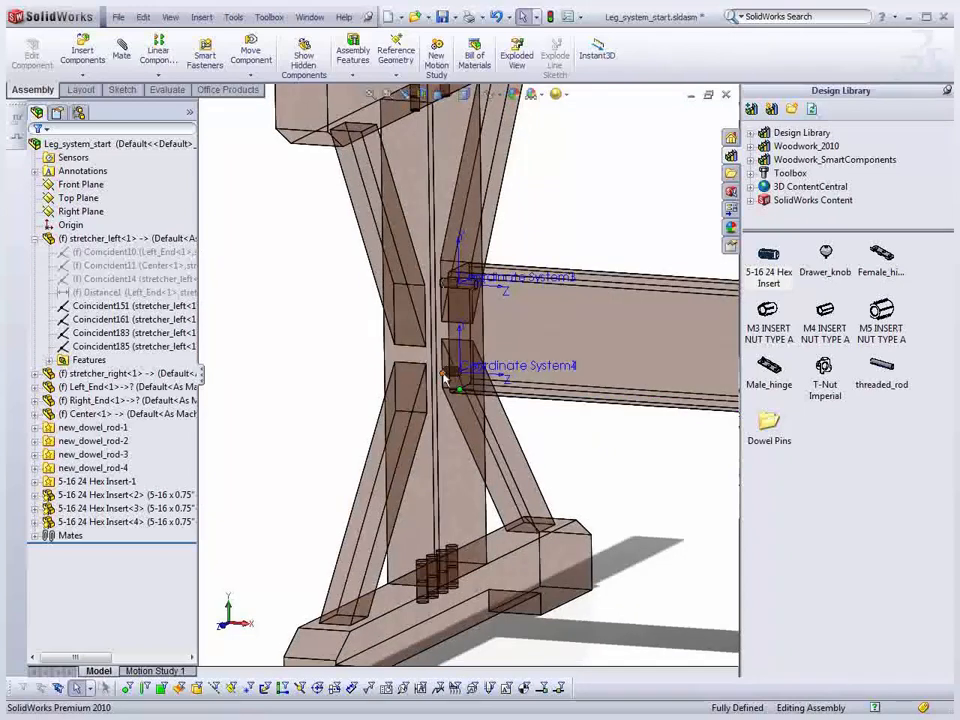
pyautogui.scroll(-3, 445, 378)
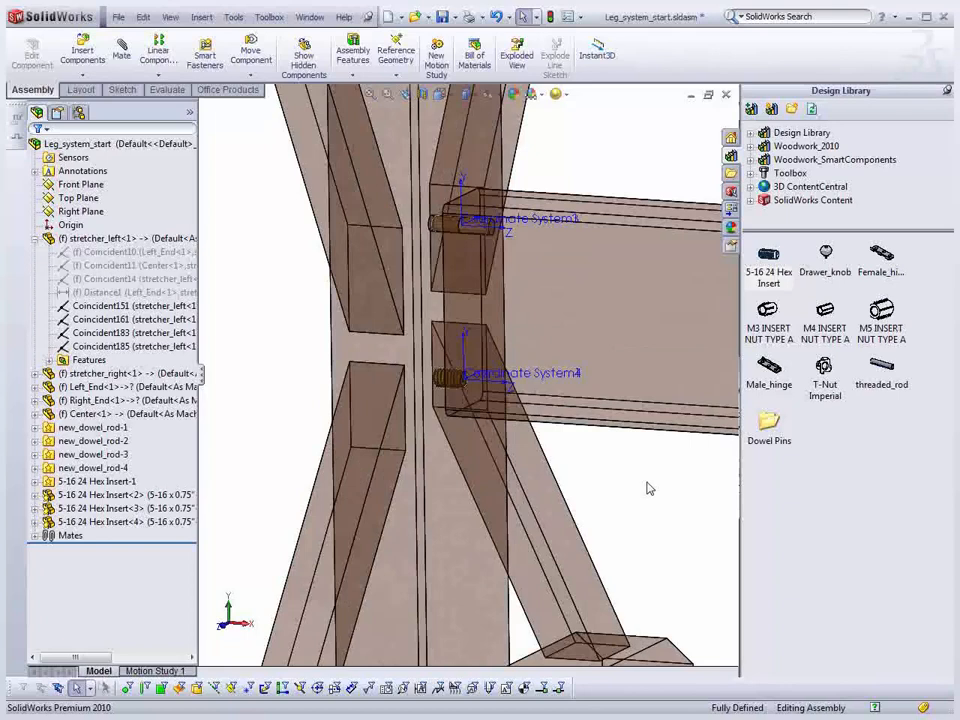
pyautogui.moveTo(842, 388)
pyautogui.moveTo(881, 365); pyautogui.dragTo(510, 392)
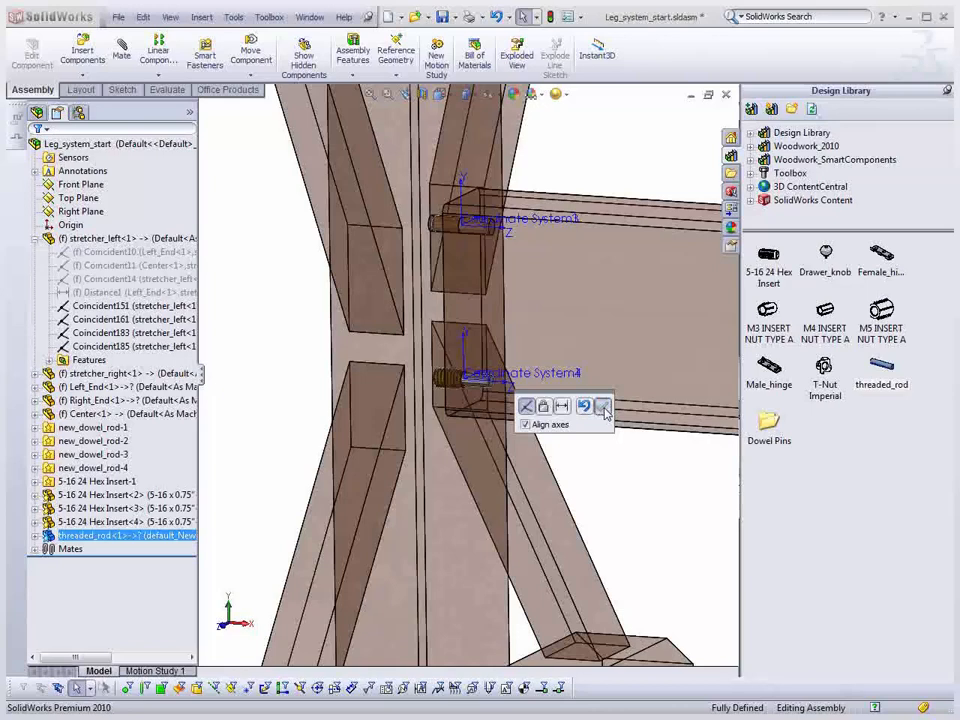
pyautogui.click(603, 407)
pyautogui.click(64, 233)
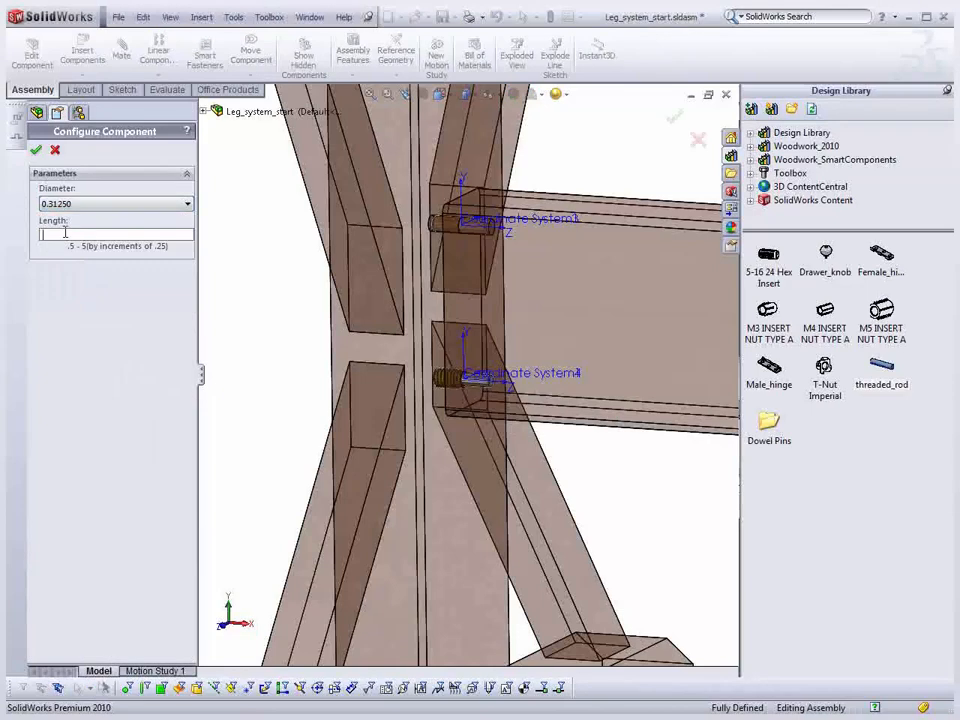
pyautogui.write('1.5')
pyautogui.click(37, 152)
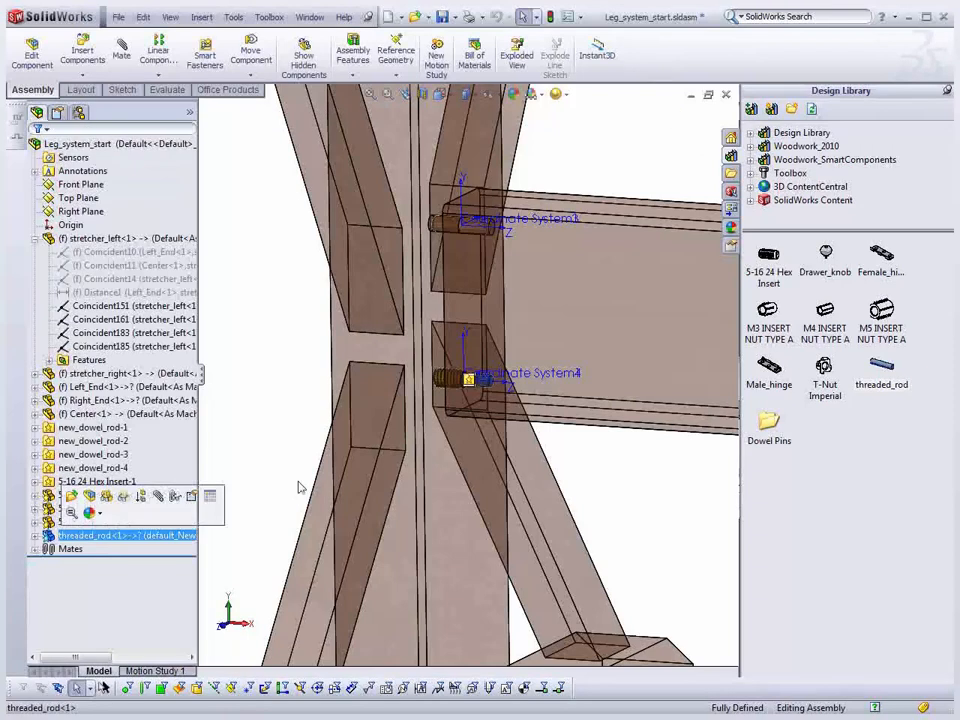
# Step: Insert the threaded rod's smart features Pocket1 and Rod_hole with its hex nut and washers, referencing the stretcher's bottom face
pyautogui.click(469, 380)
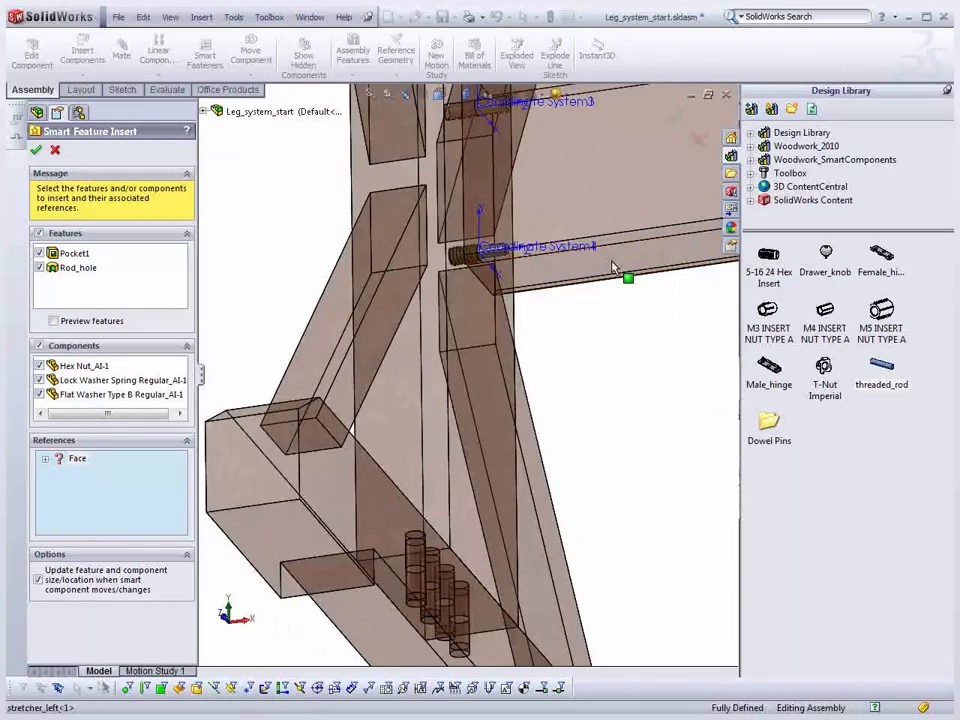
pyautogui.click(614, 267)
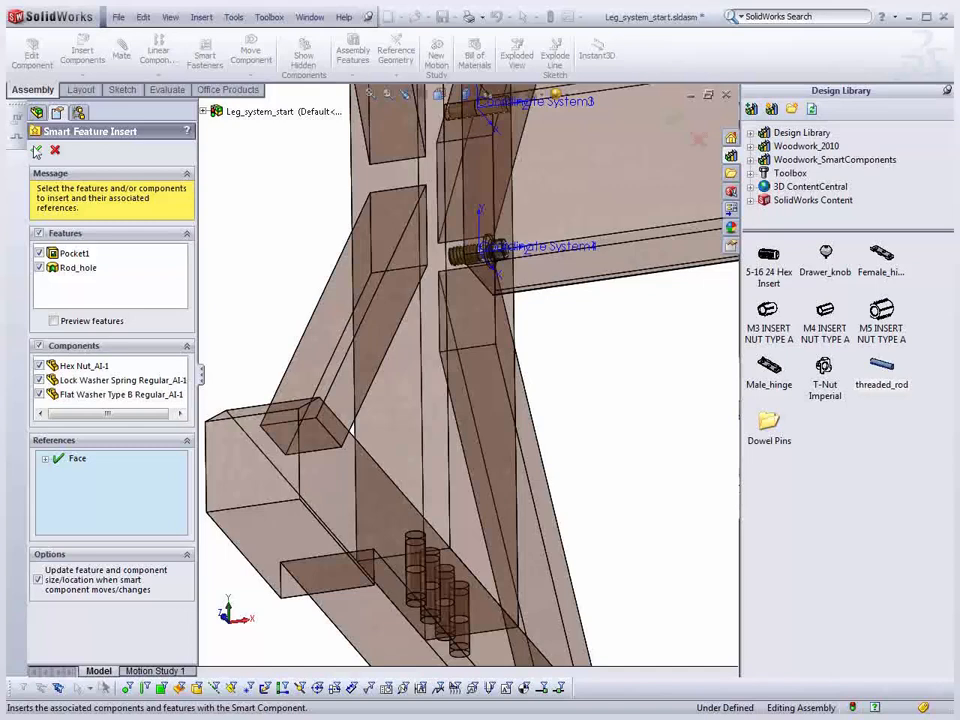
pyautogui.click(37, 150)
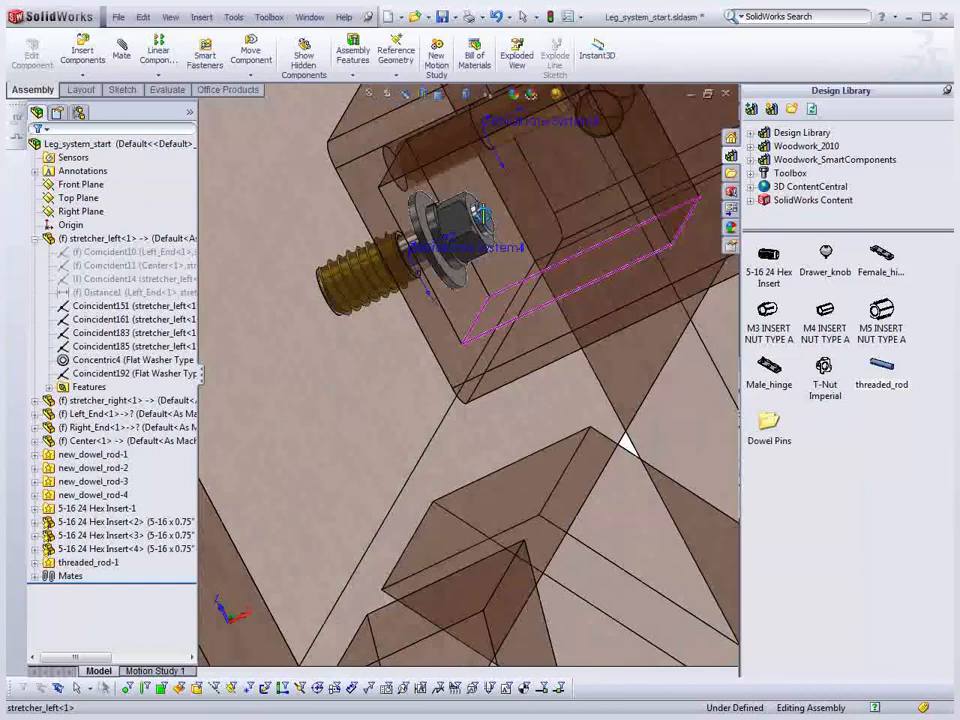
pyautogui.moveTo(483, 215); pyautogui.dragTo(474, 255, button='middle')
pyautogui.scroll(5, 502, 278)
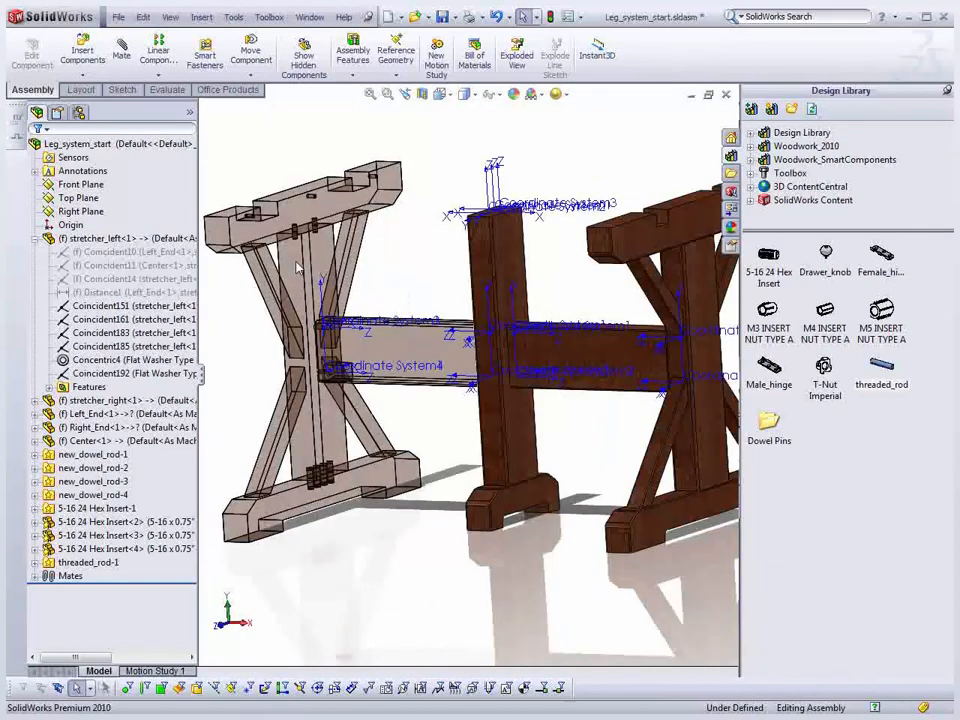
pyautogui.press('f')
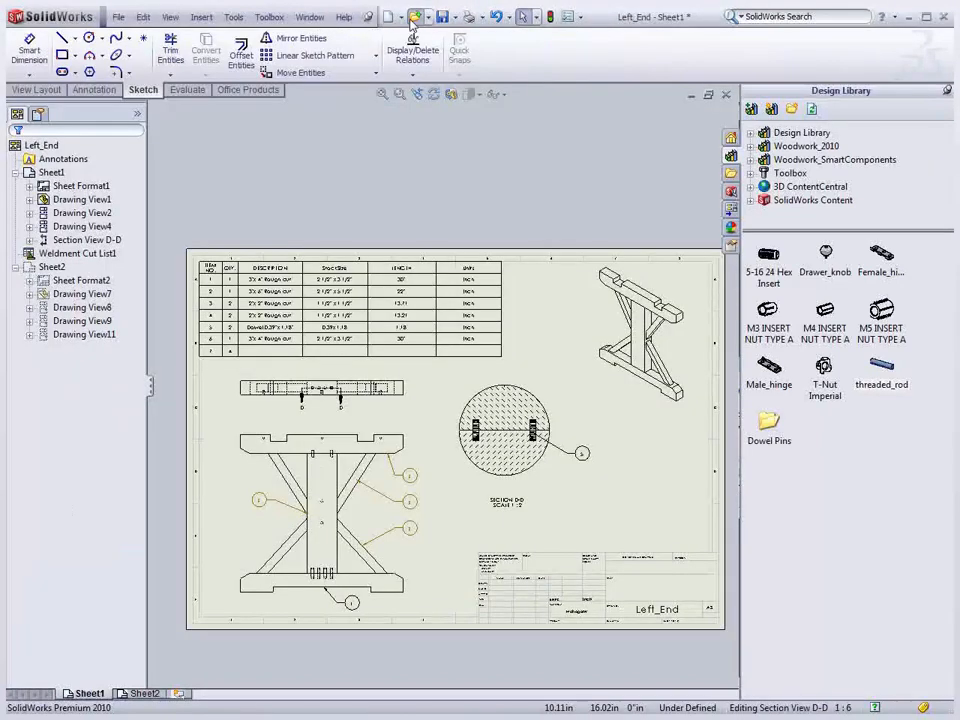
# Step: Close all open documents without saving their changes
pyautogui.click(413, 20)
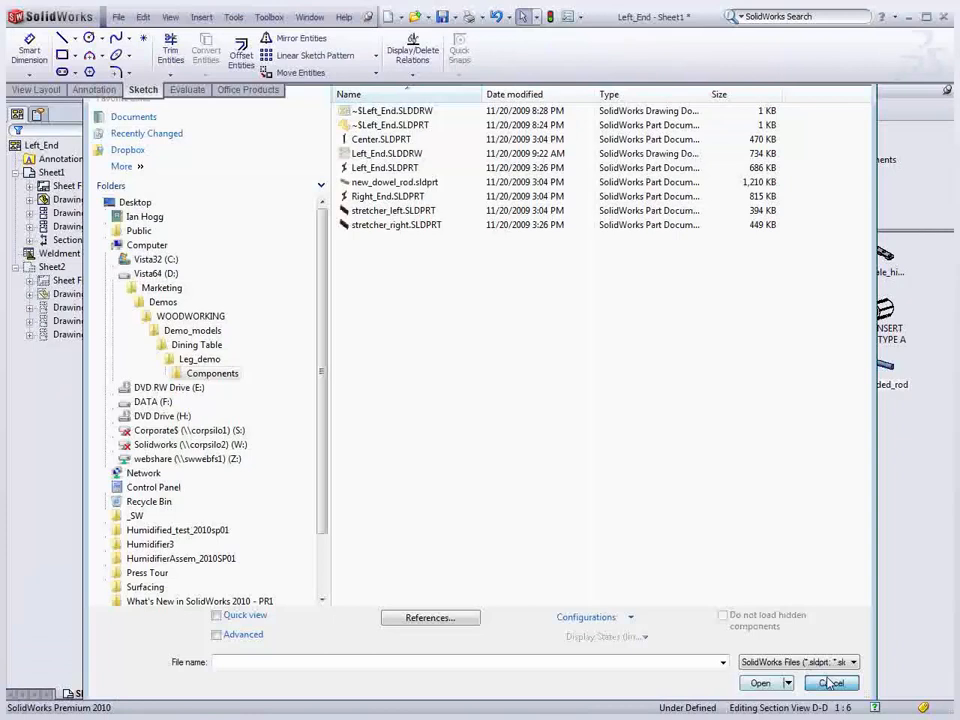
pyautogui.click(829, 683)
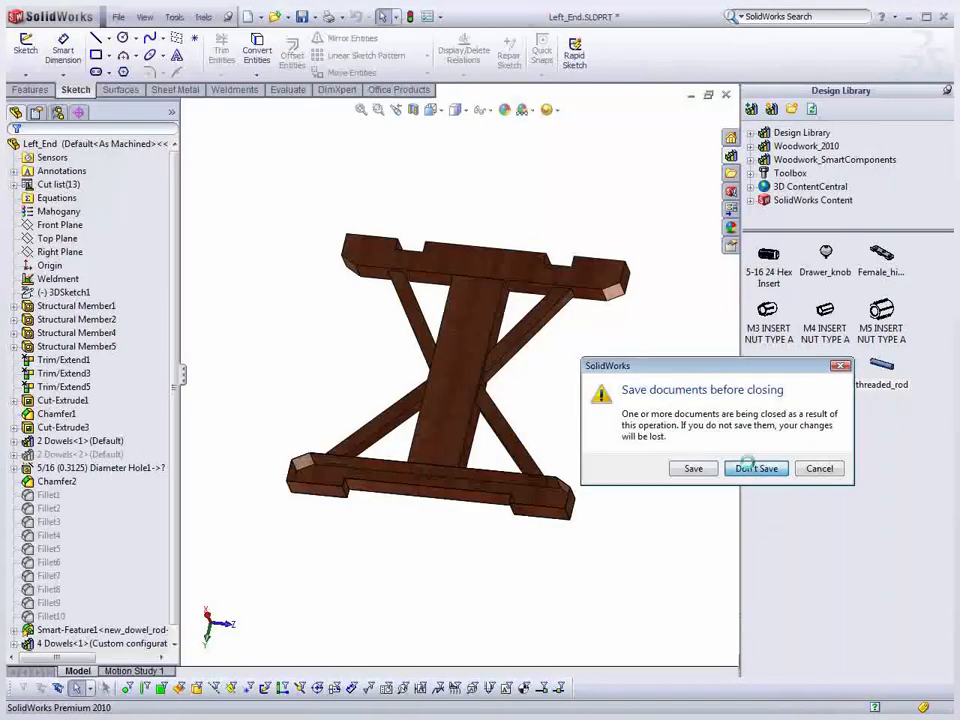
pyautogui.click(748, 467)
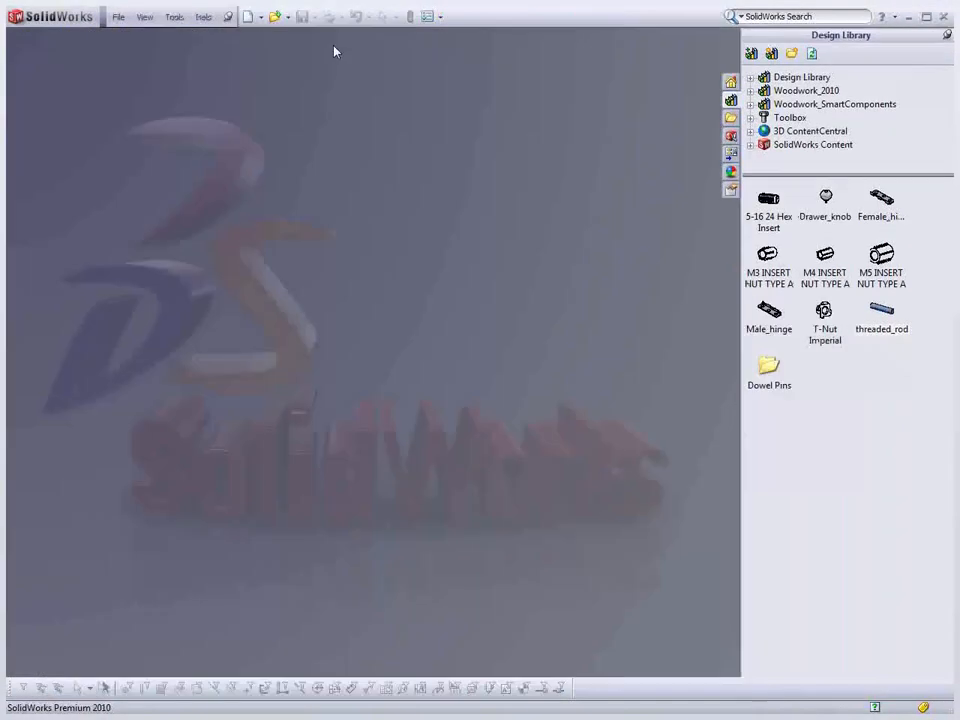
# Step: Open the Dining_Table.SLDASM assembly from the Completed Dining Table folder
pyautogui.click(275, 17)
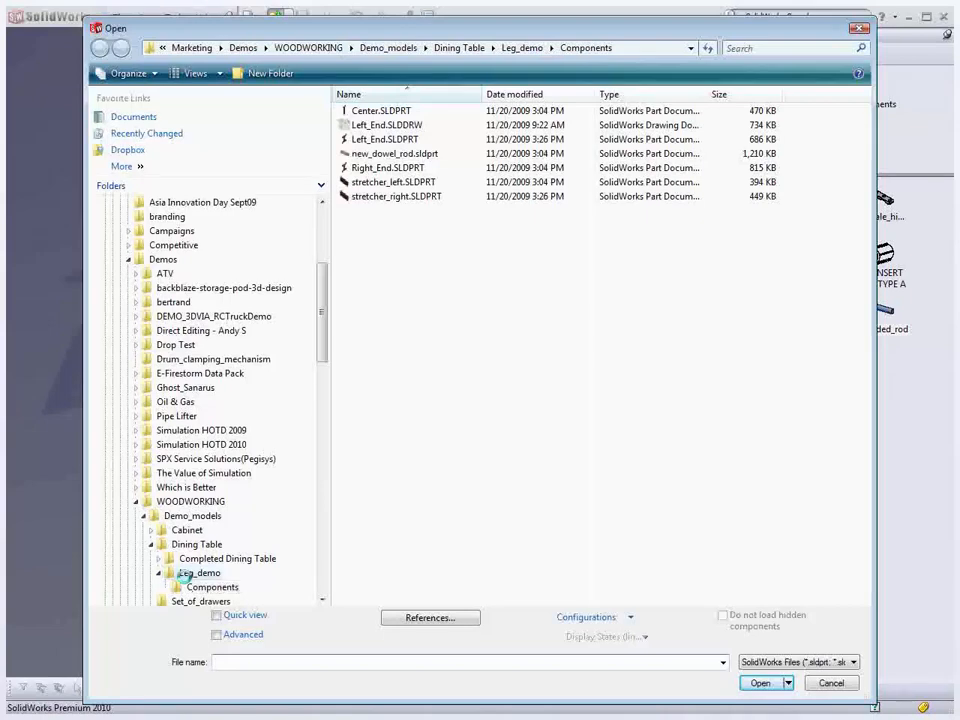
pyautogui.click(189, 573)
pyautogui.click(222, 558)
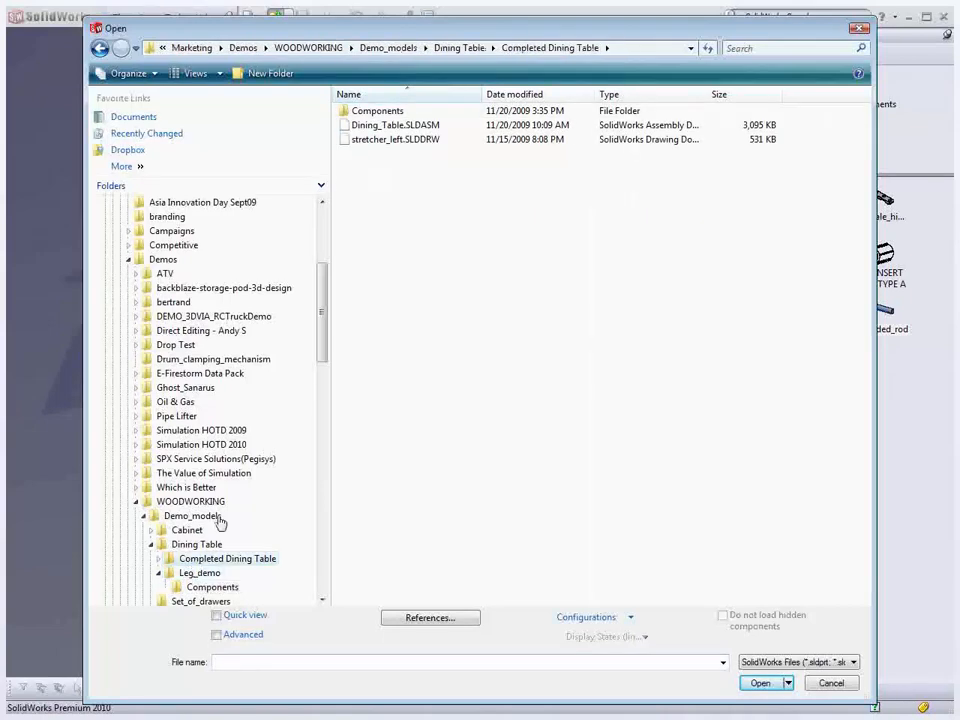
pyautogui.doubleClick(396, 125)
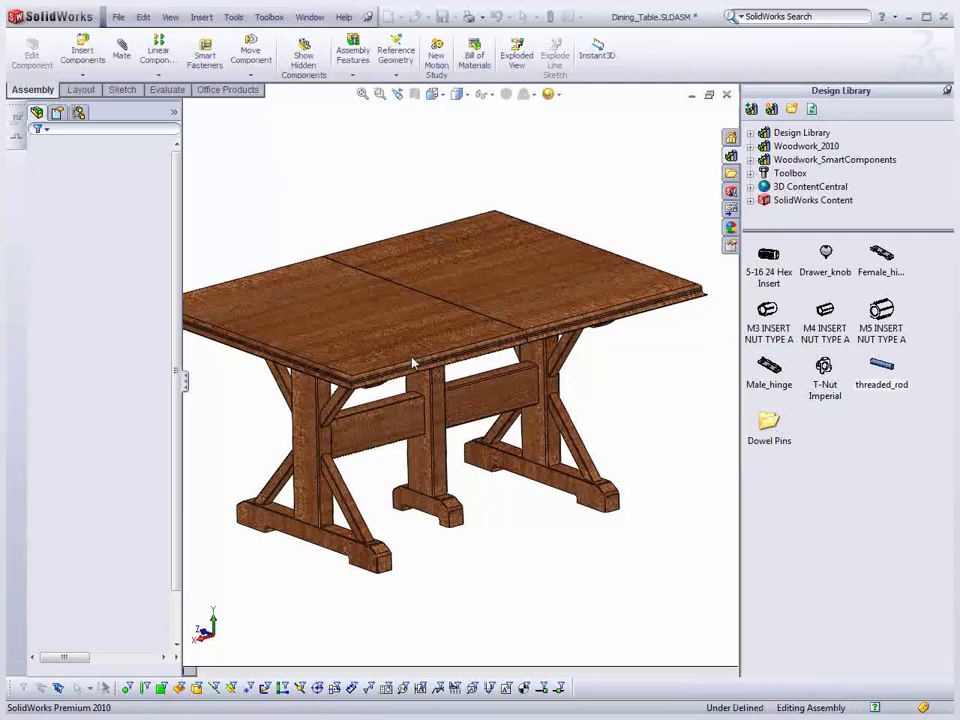
# Step: Activate the Dining_Table's Extended configuration and view the tabletop with its center leaf
pyautogui.moveTo(413, 363); pyautogui.dragTo(257, 171, button='middle')
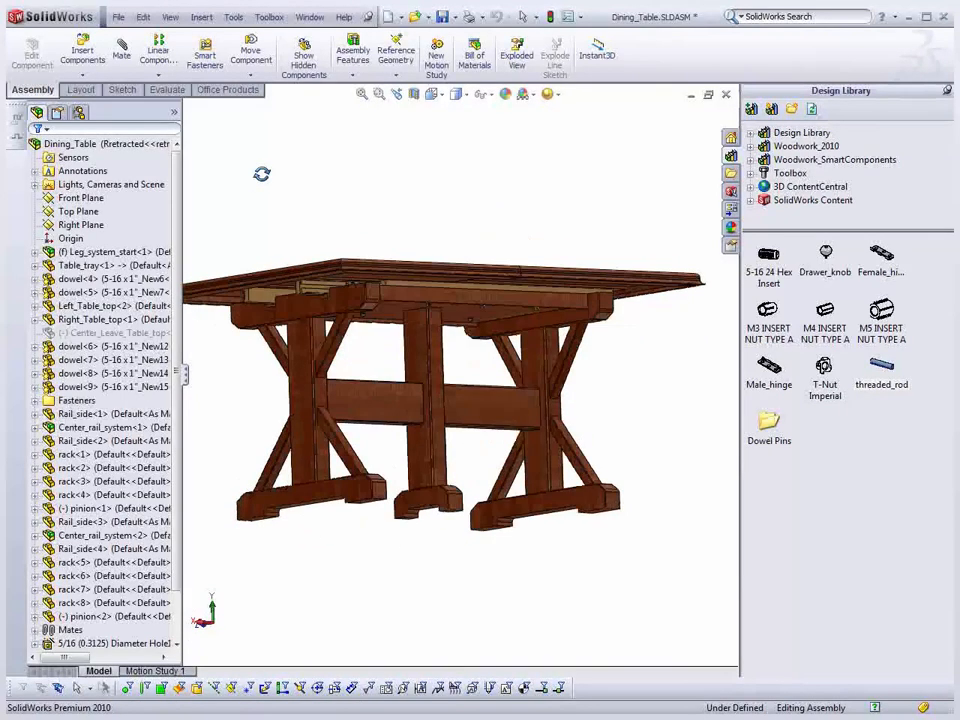
pyautogui.moveTo(261, 174); pyautogui.dragTo(356, 259, button='middle')
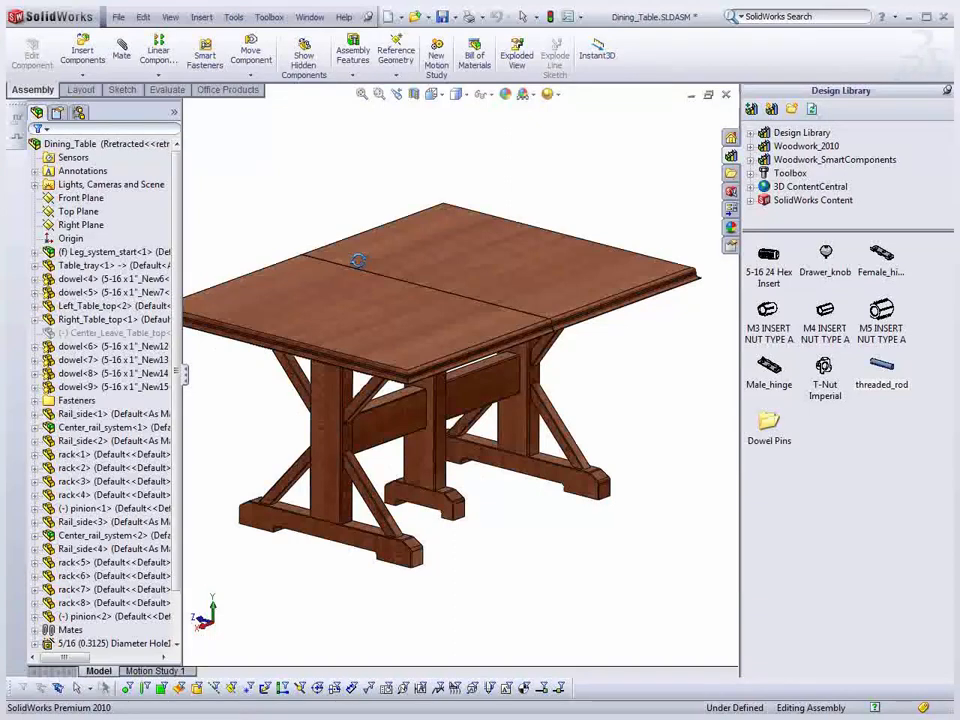
pyautogui.scroll(2, 358, 261)
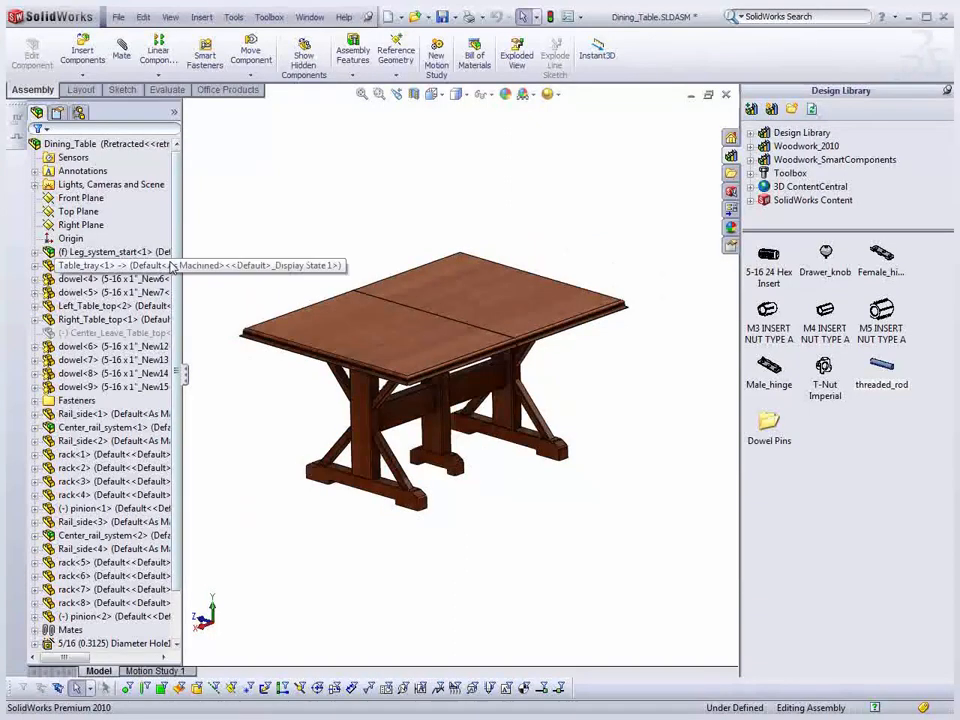
pyautogui.click(79, 112)
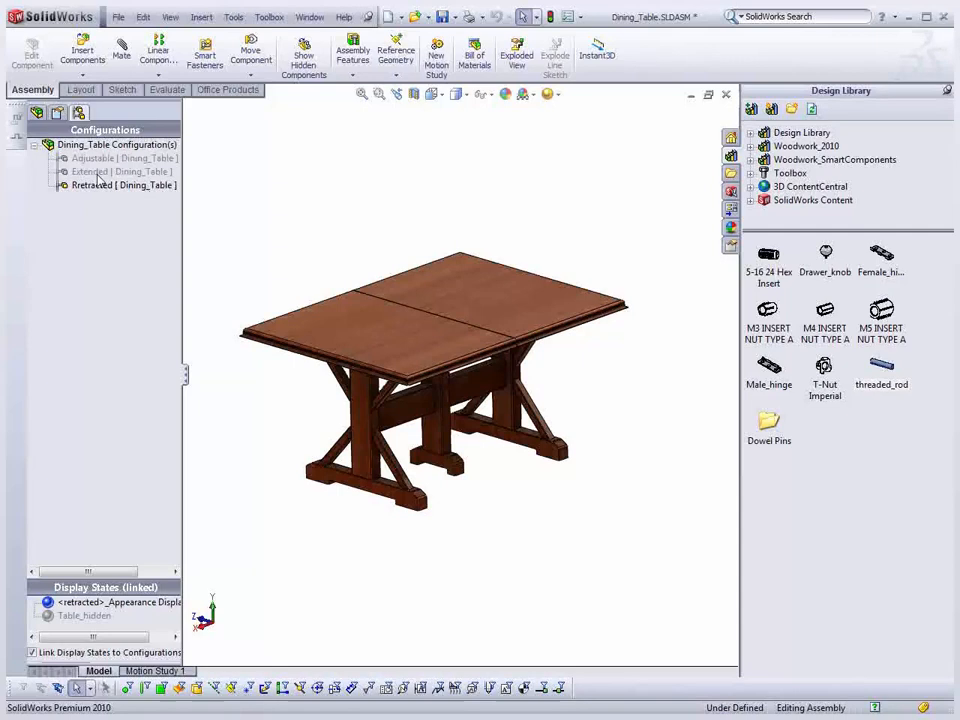
pyautogui.doubleClick(96, 172)
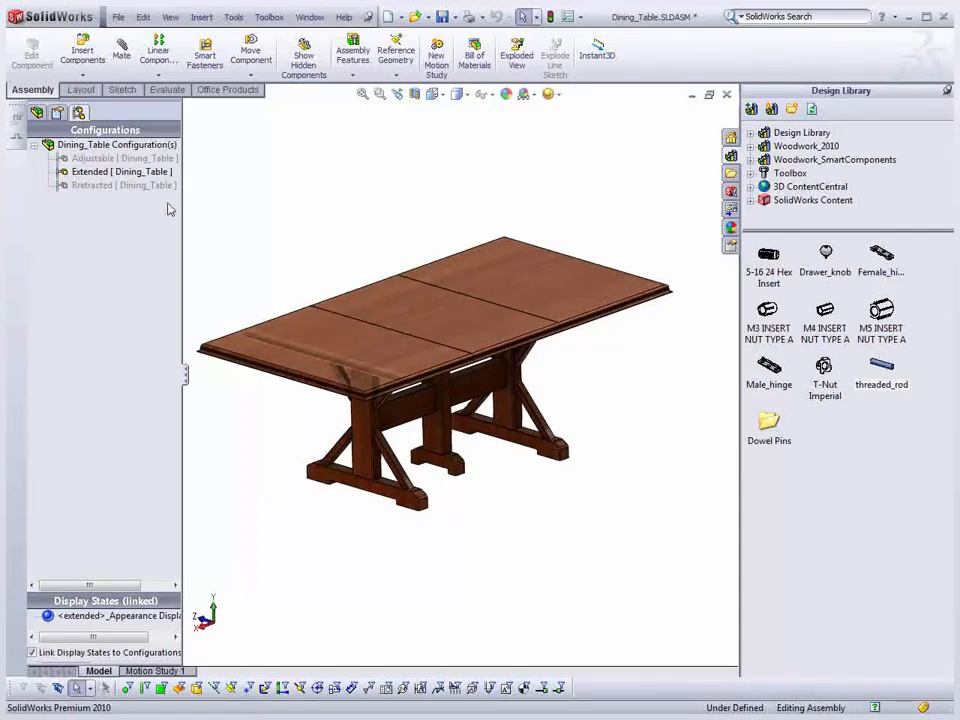
pyautogui.moveTo(270, 245)
pyautogui.mouseDown(button='middle')
pyautogui.moveTo(259, 242)
pyautogui.moveTo(261, 253)
pyautogui.mouseUp(button='middle')
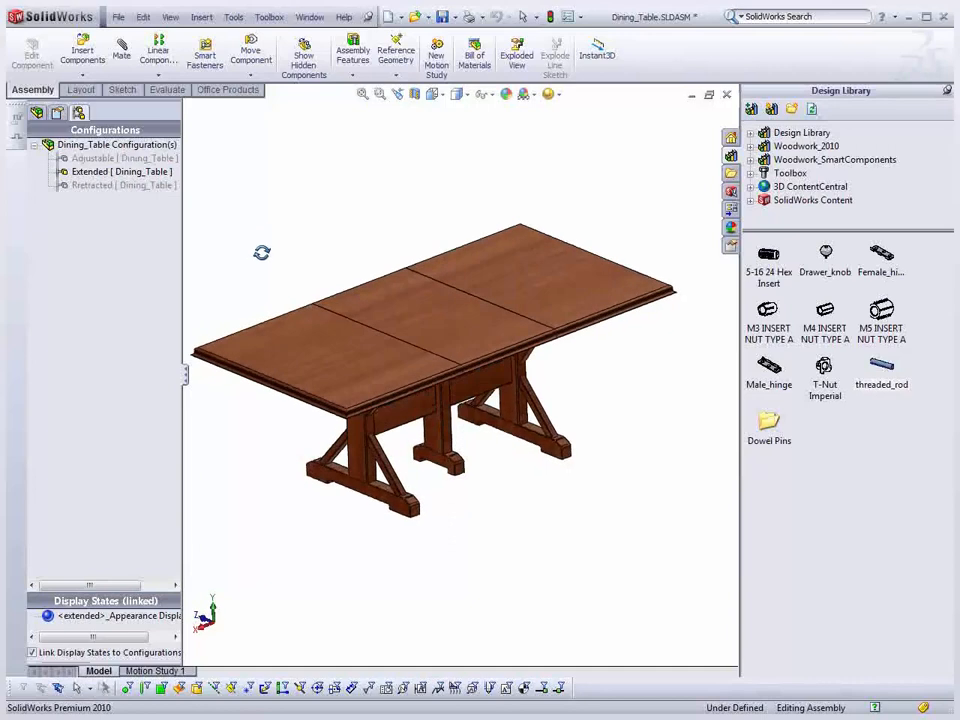
# Step: Activate the Adjustable configuration and examine the rack-and-pinion mechanism on the sliding rails beneath the table tops
pyautogui.click(75, 158)
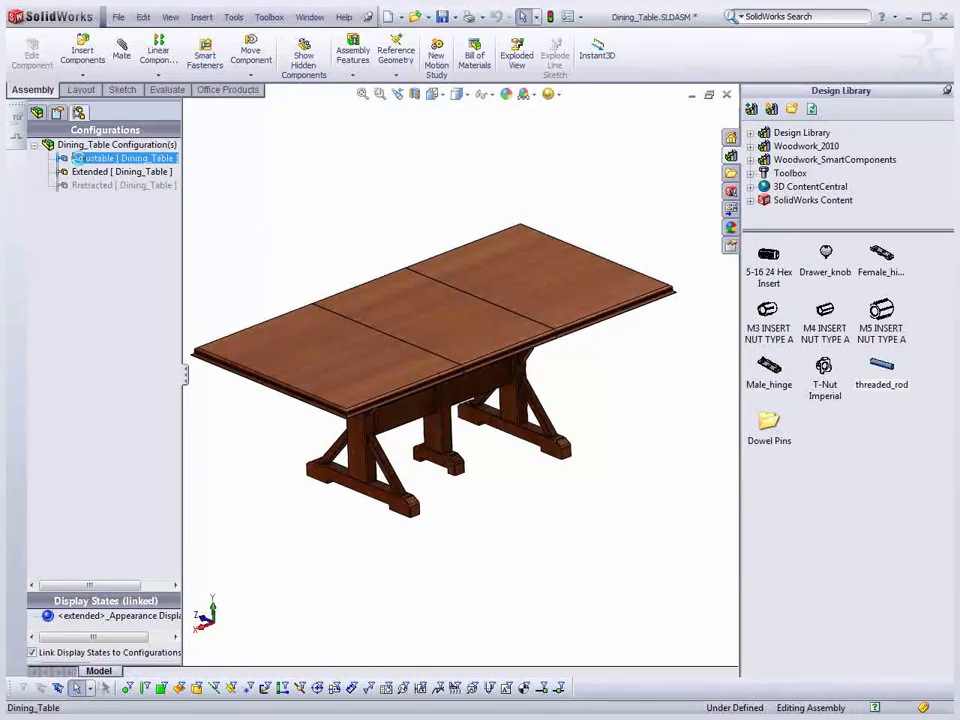
pyautogui.doubleClick(75, 158)
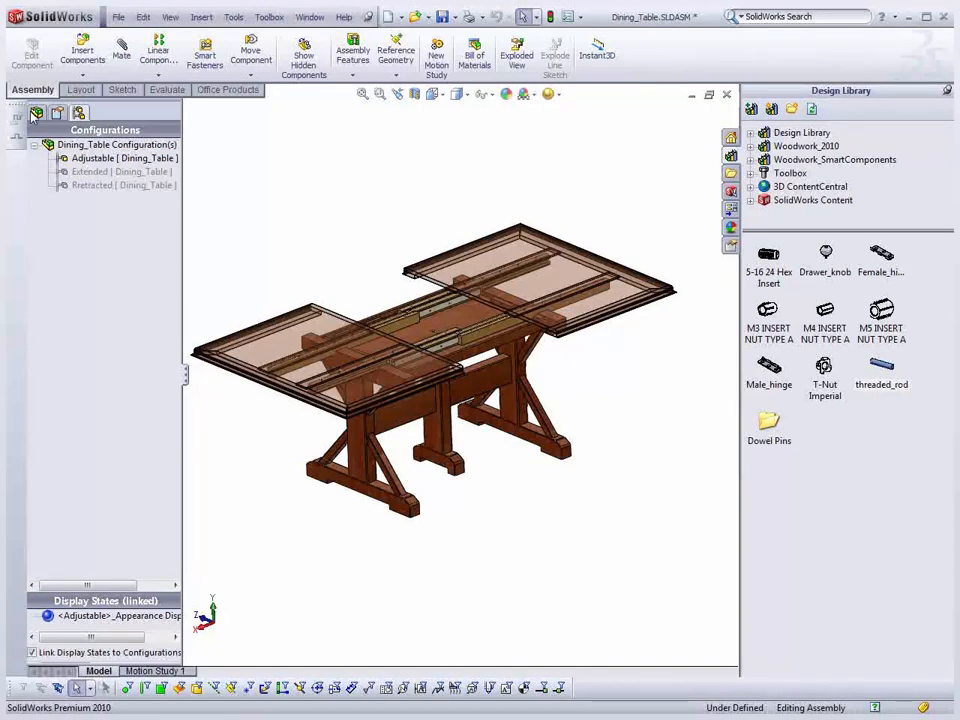
pyautogui.click(36, 113)
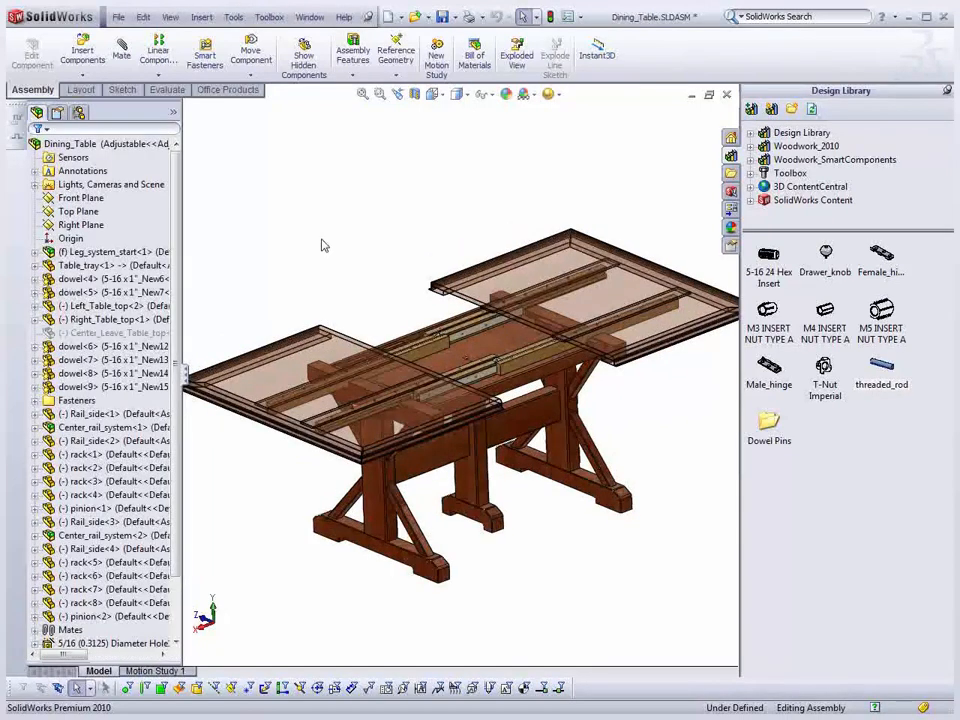
pyautogui.scroll(10, 507, 386)
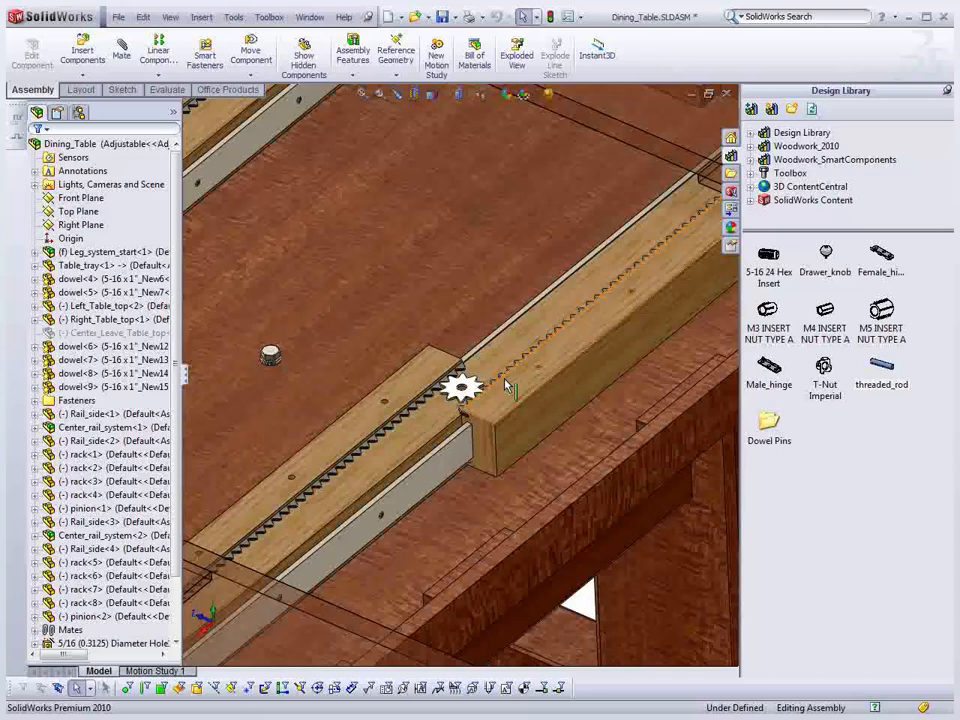
pyautogui.scroll(-1, 505, 385)
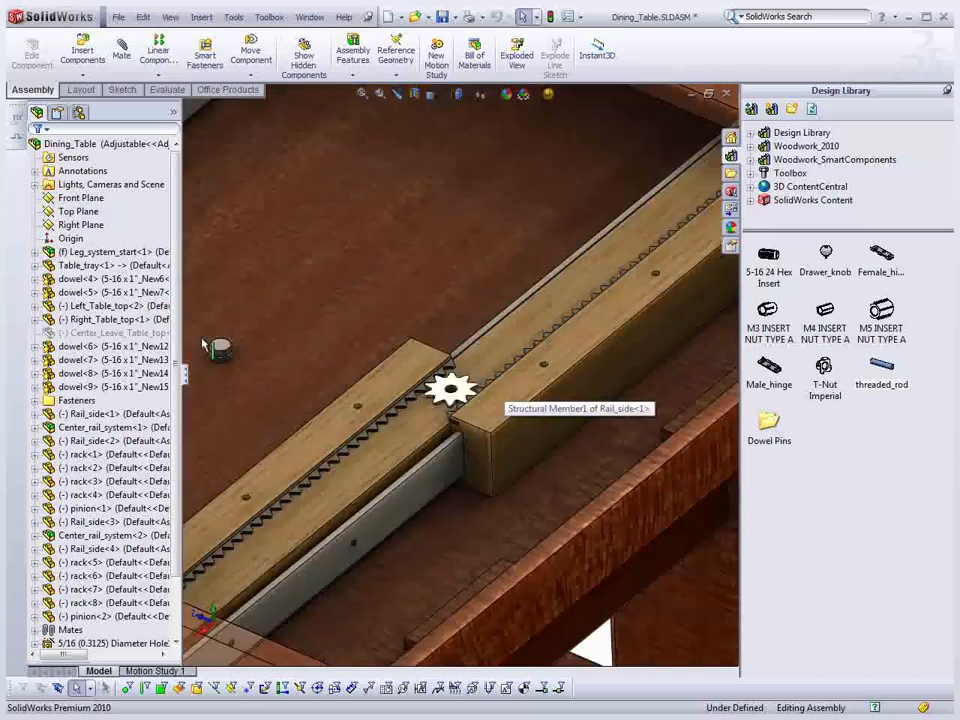
pyautogui.scroll(7, 204, 343)
# Step: Show the Rretracted configuration with the Table_hidden display state and examine where the assembly's 5/16 diameter and clearance hole features lie
pyautogui.click(79, 113)
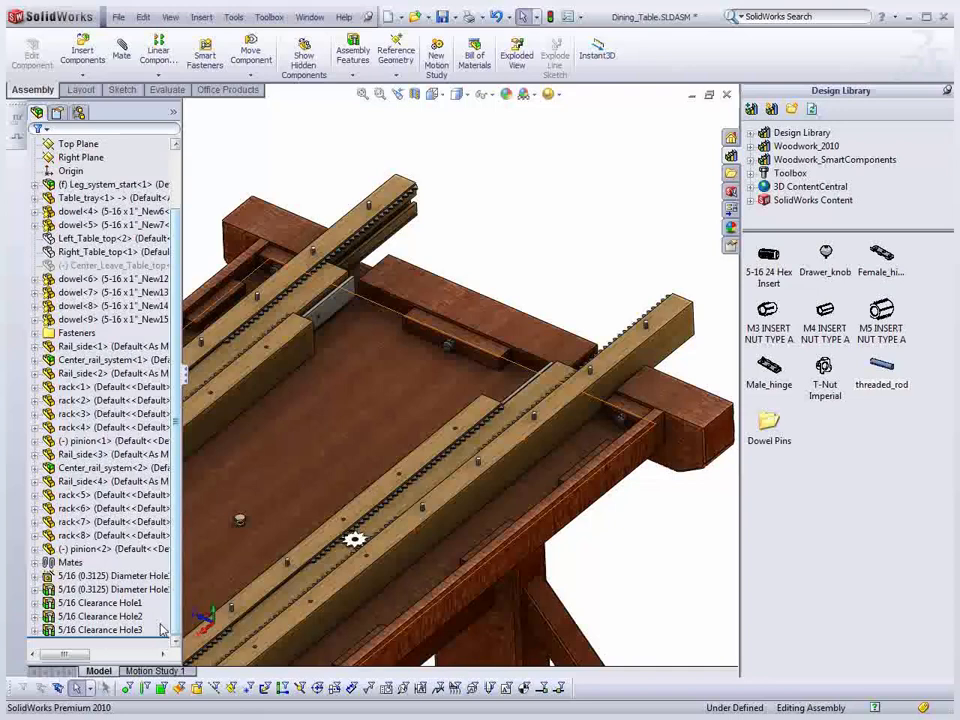
pyautogui.click(110, 589)
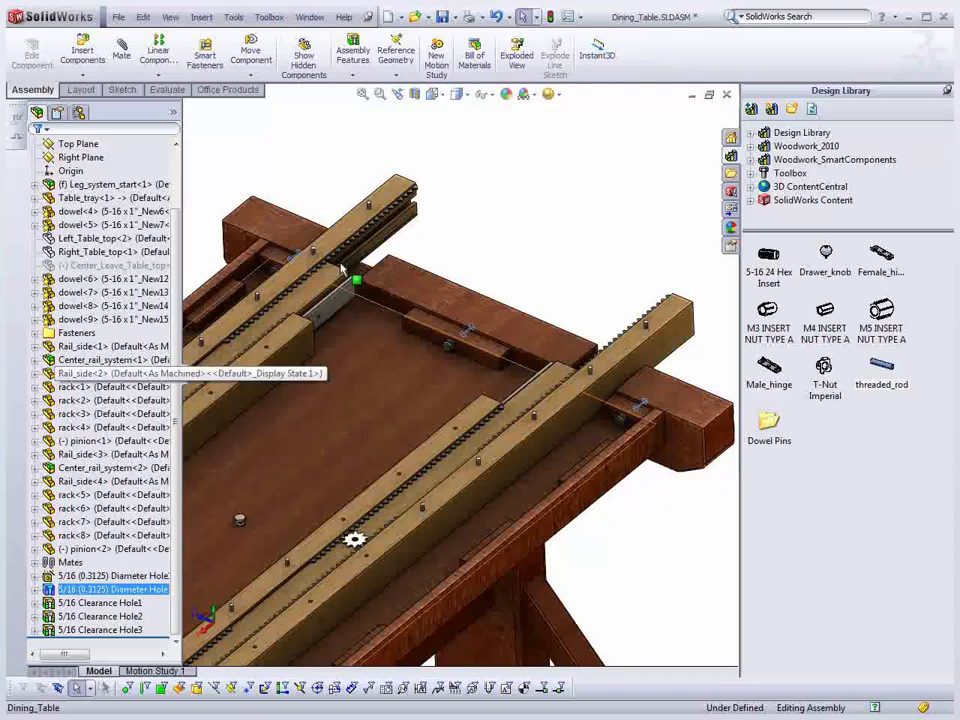
pyautogui.click(265, 580)
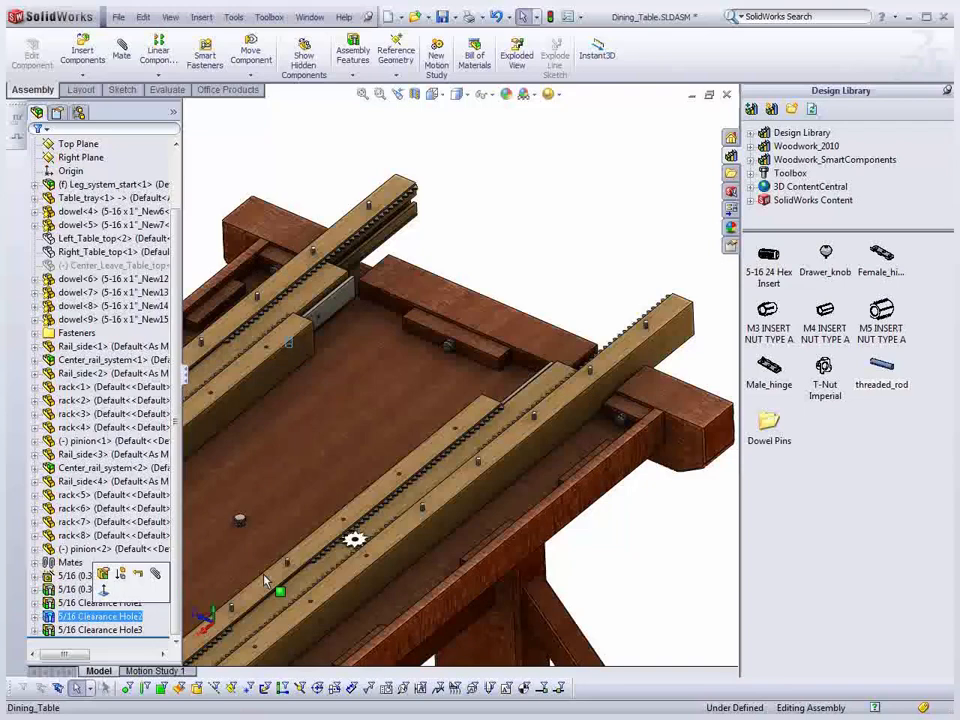
pyautogui.moveTo(265, 580); pyautogui.dragTo(397, 460, button='middle')
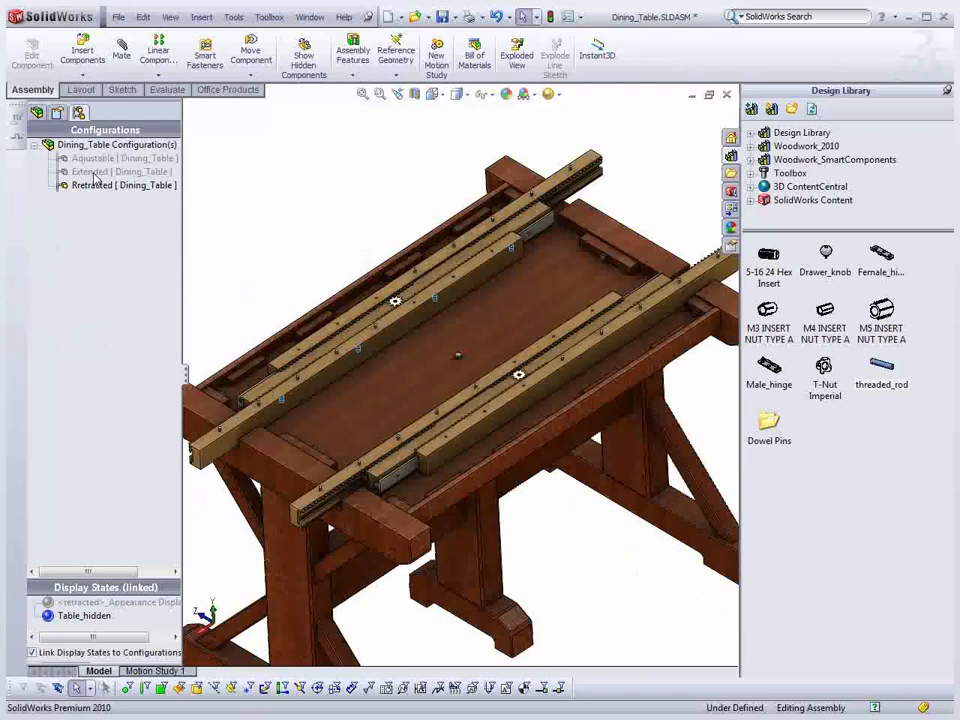
# Step: Activate the Adjustable configuration again and slide the right table top inward over the rails
pyautogui.doubleClick(112, 159)
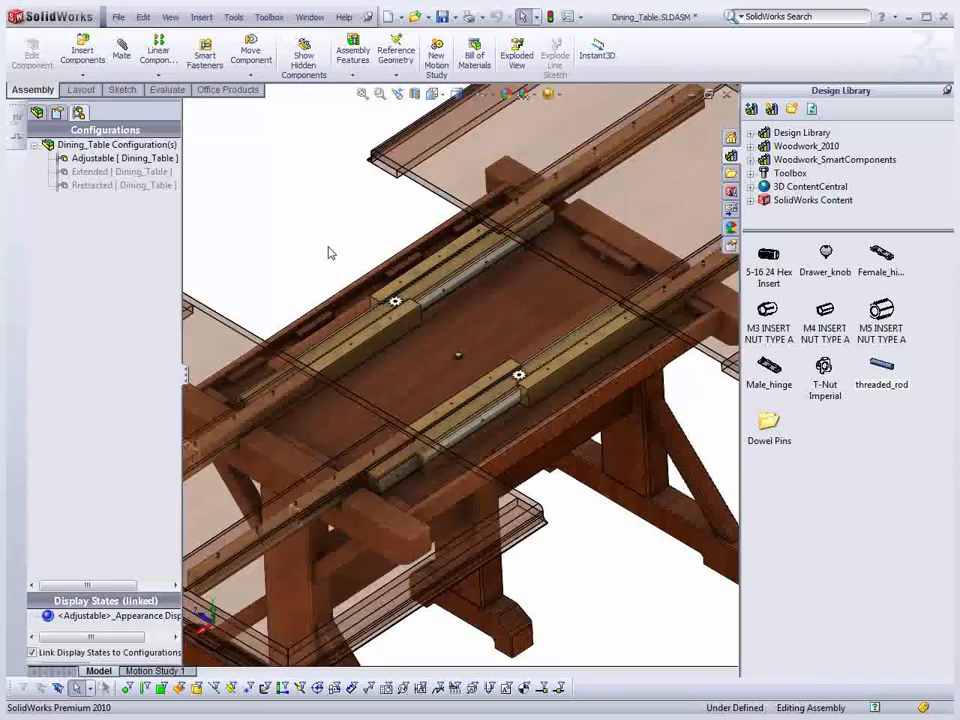
pyautogui.scroll(2, 331, 253)
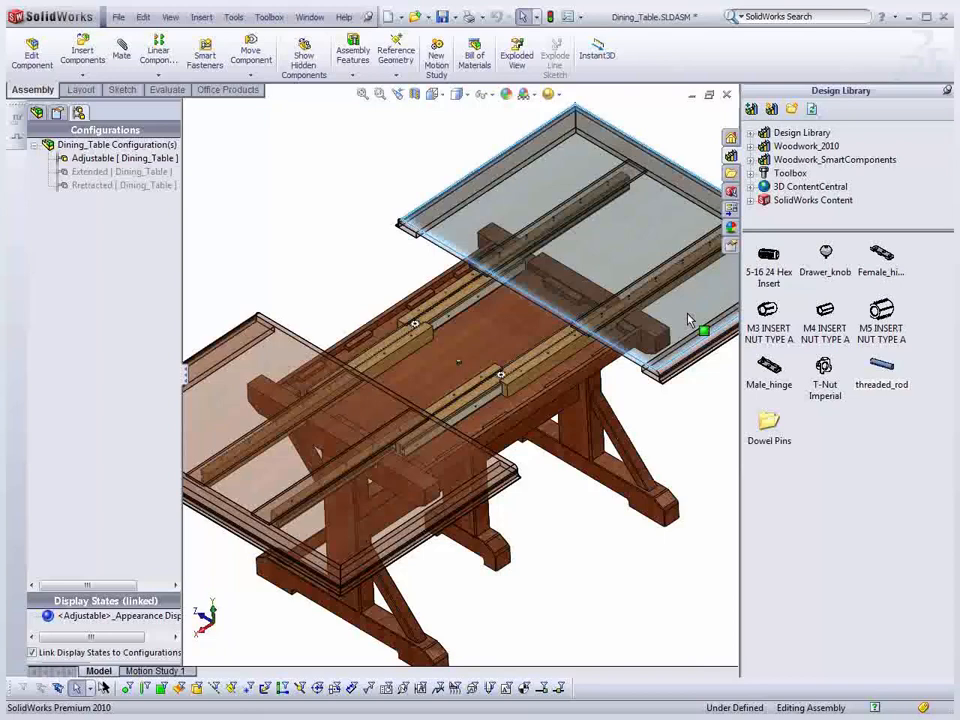
pyautogui.scroll(-3, 510, 380)
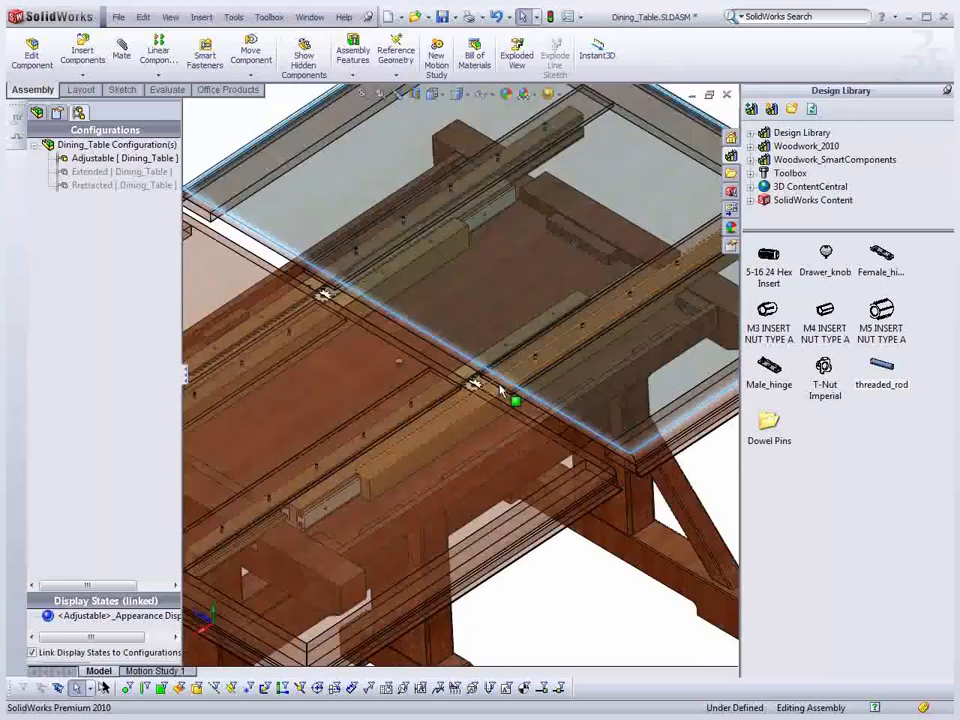
pyautogui.scroll(-3, 502, 389)
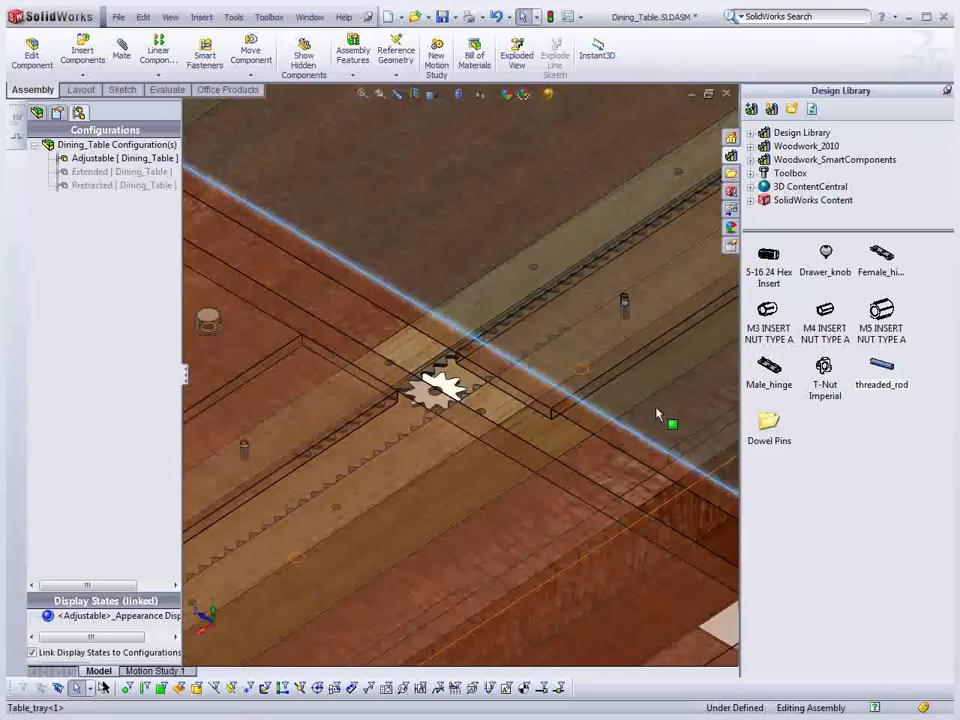
# Step: Slide the right table top back and forth to drive the racks and pinions, finishing with both table tops closed together
pyautogui.press('Tab')
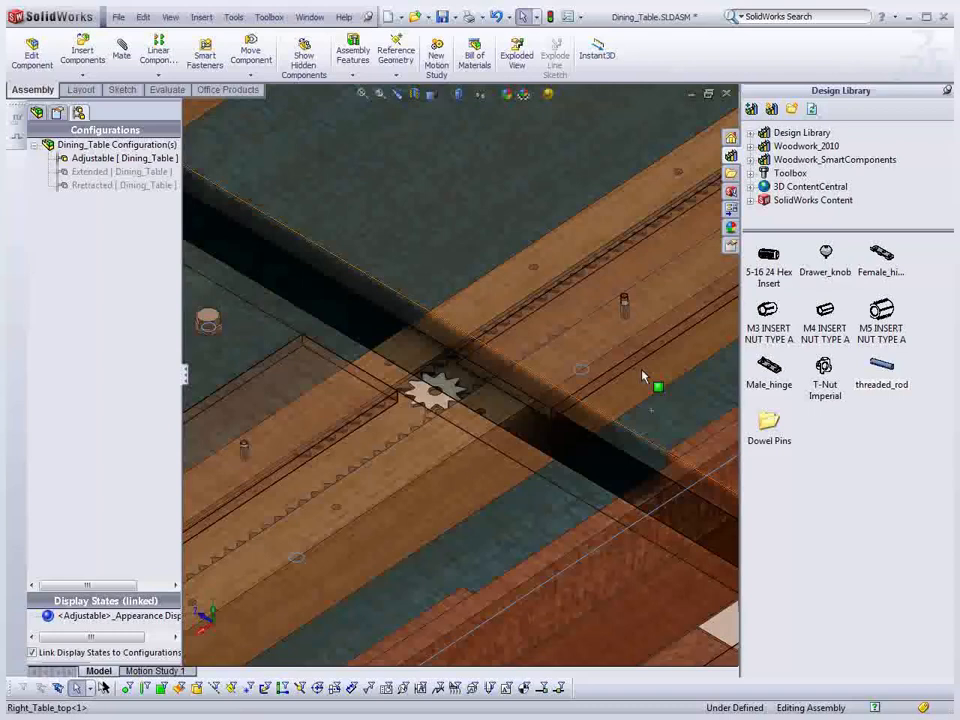
pyautogui.scroll(5, 645, 385)
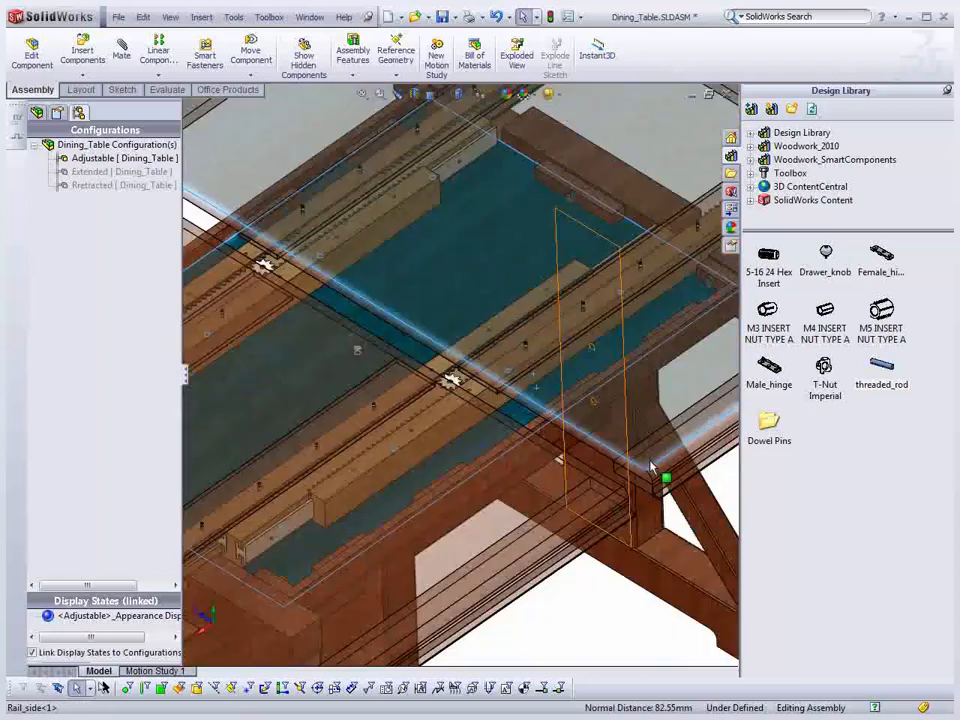
pyautogui.moveTo(650, 467); pyautogui.dragTo(650, 362)
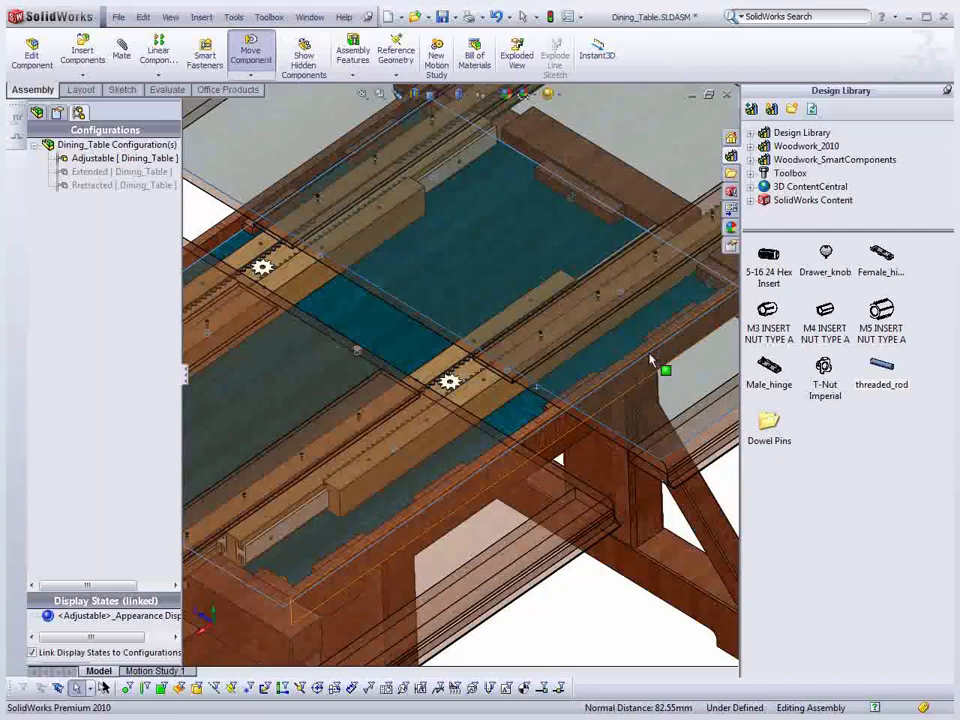
pyautogui.hotkey('shift', 'Tab')
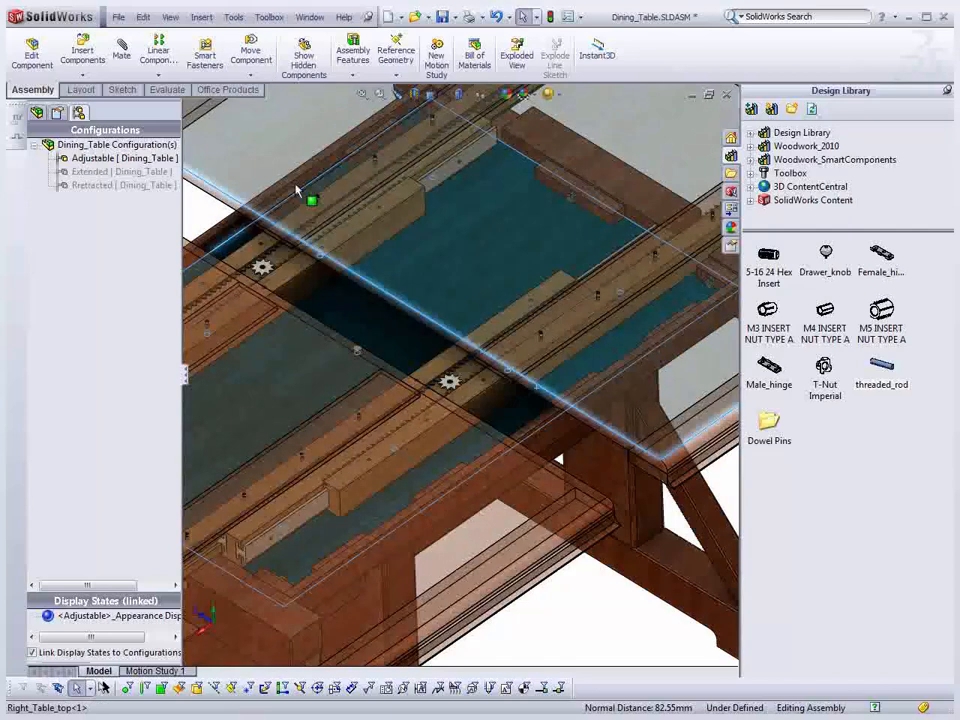
pyautogui.moveTo(296, 190)
pyautogui.mouseDown()
pyautogui.moveTo(420, 160)
pyautogui.moveTo(298, 230)
pyautogui.mouseUp()
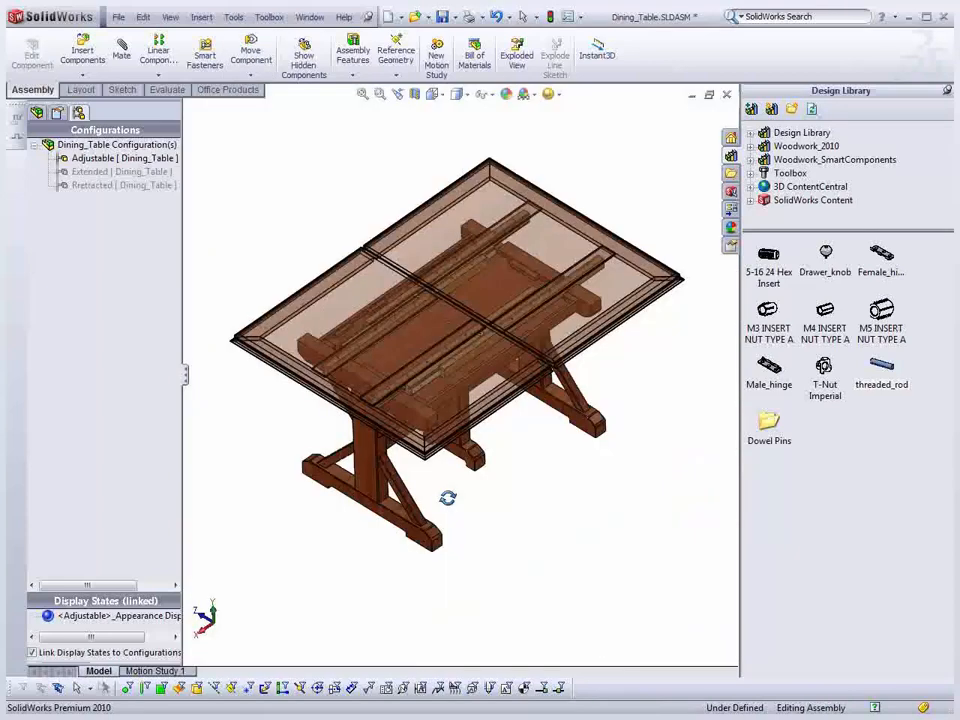
# Step: Open the stretcher_left part from the assembly and inspect its coordinate systems and dowel and threaded-rod smart features
pyautogui.moveTo(447, 497); pyautogui.dragTo(421, 222, button='middle')
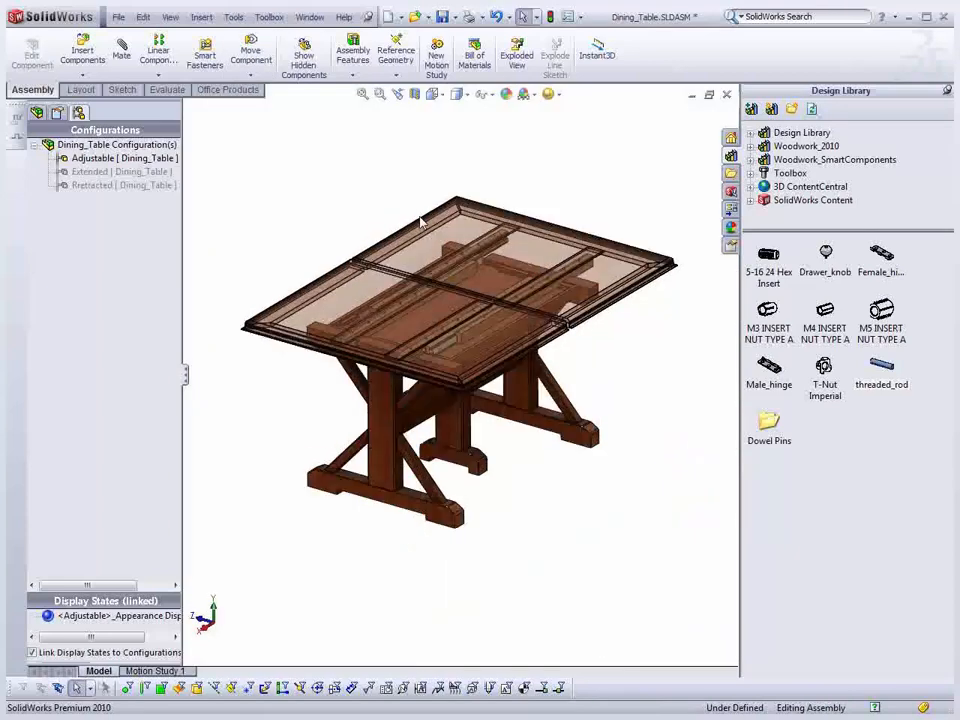
pyautogui.scroll(-2, 421, 222)
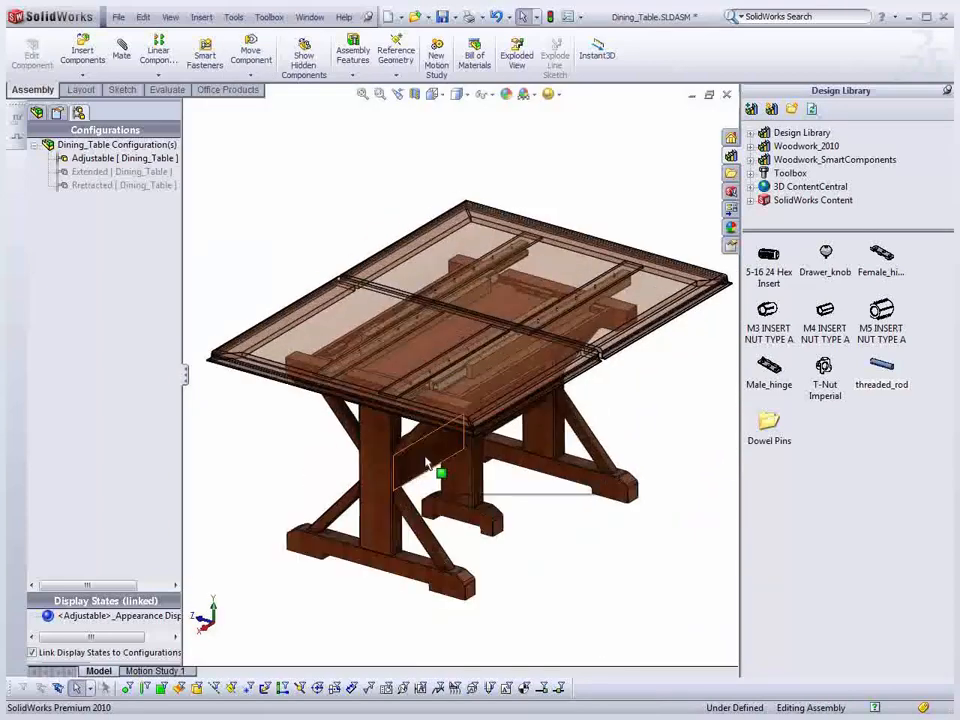
pyautogui.moveTo(428, 465); pyautogui.dragTo(415, 424, button='middle')
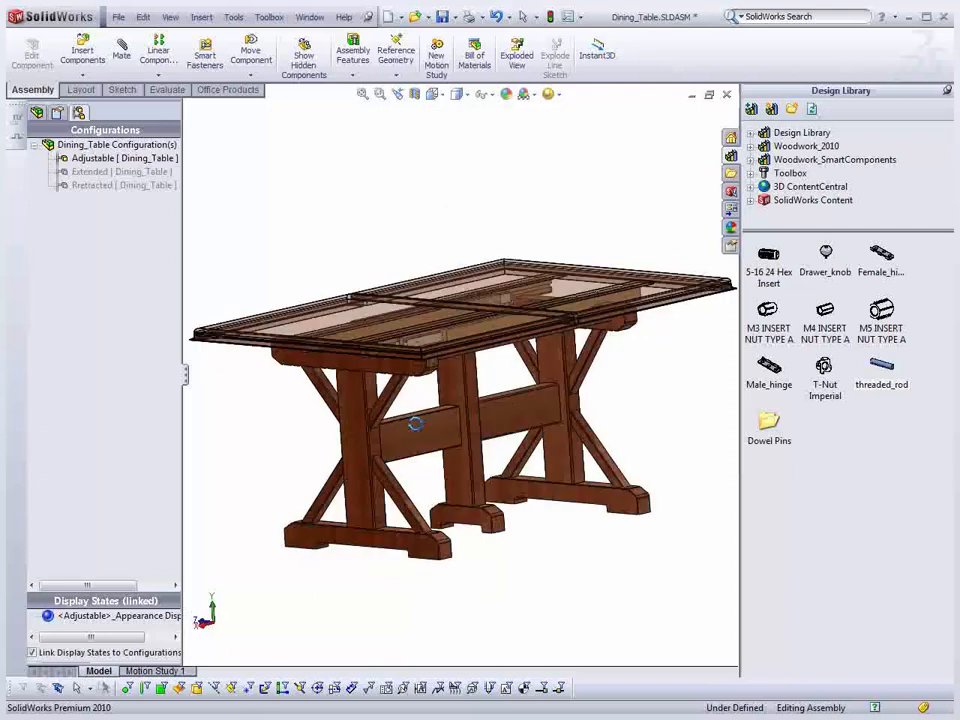
pyautogui.rightClick(518, 410)
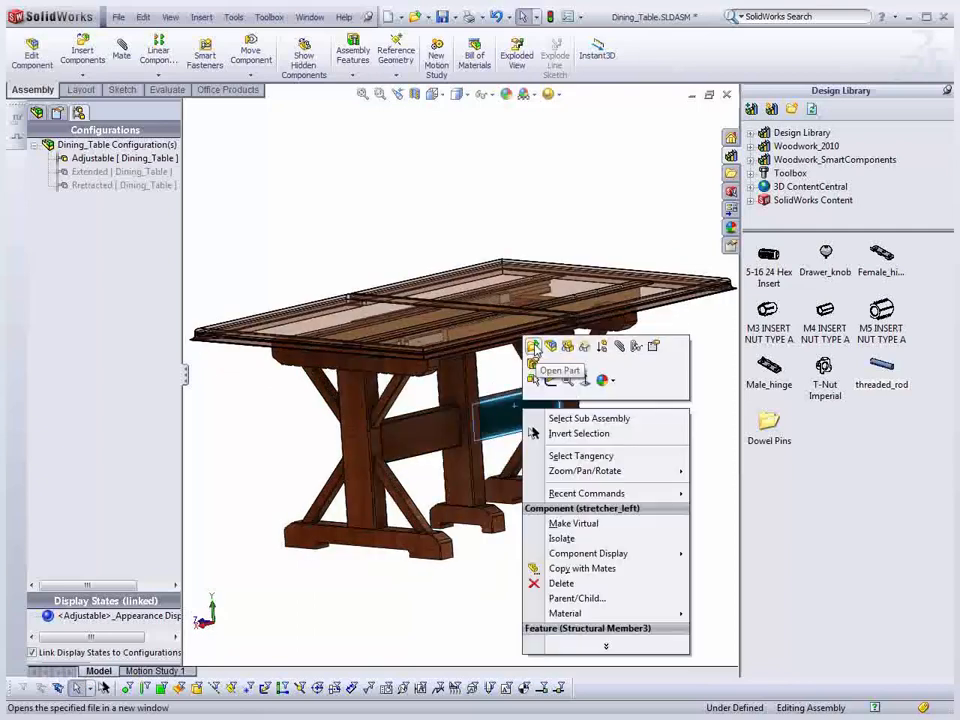
pyautogui.click(532, 346)
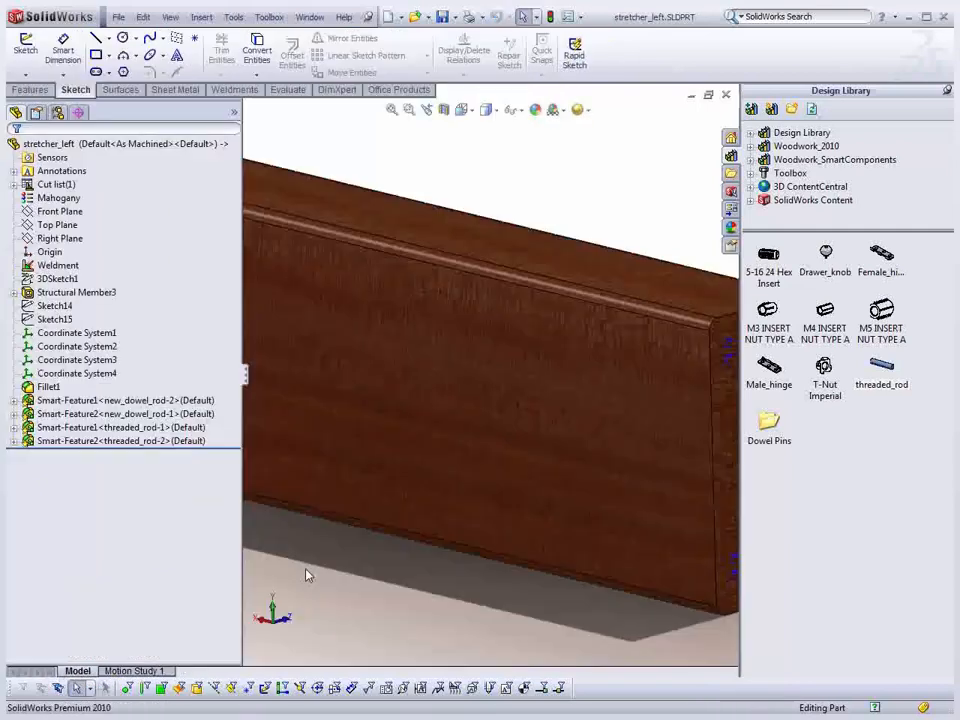
pyautogui.moveTo(307, 573); pyautogui.dragTo(68, 197, button='middle')
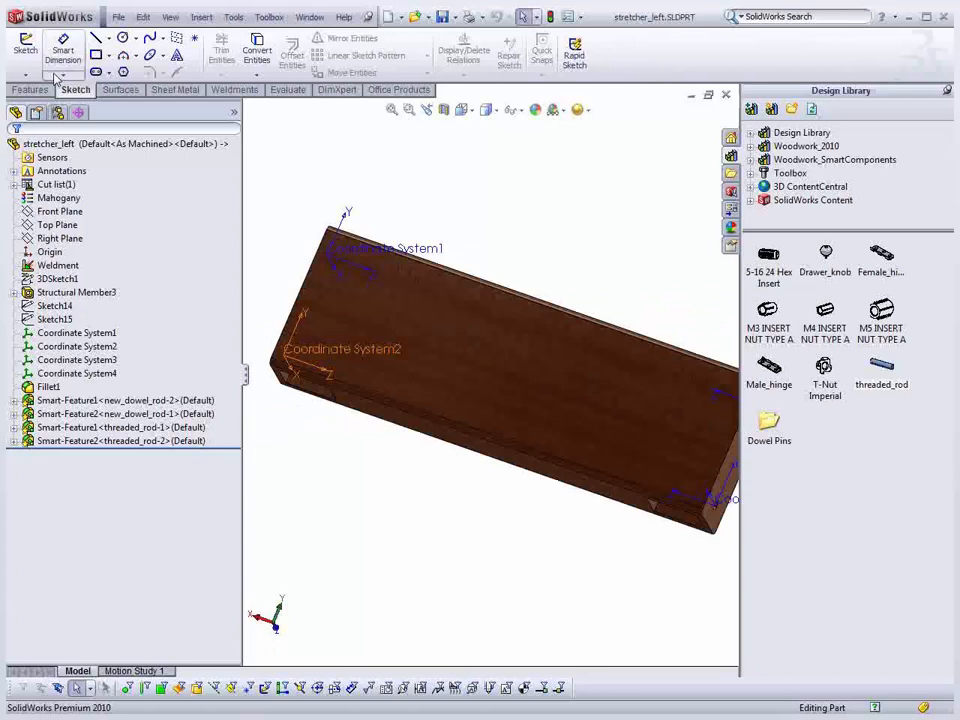
# Step: Open the stretcher_left.SLDDRW drawing from the Completed Dining Table folder and review Section View A-A and the weldment cut list
pyautogui.click(415, 17)
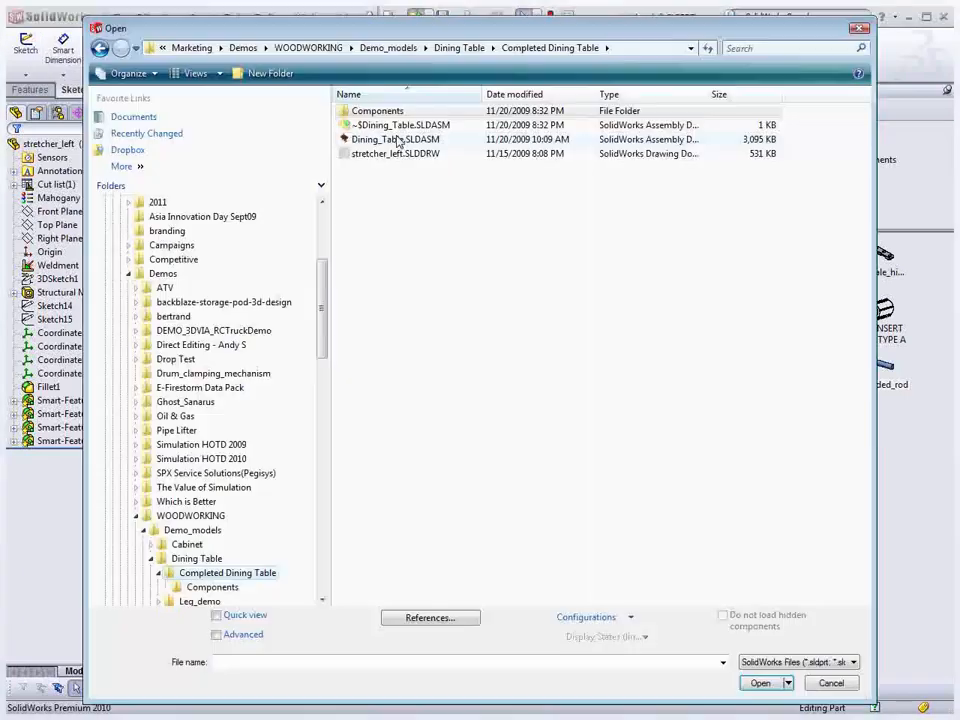
pyautogui.doubleClick(396, 153)
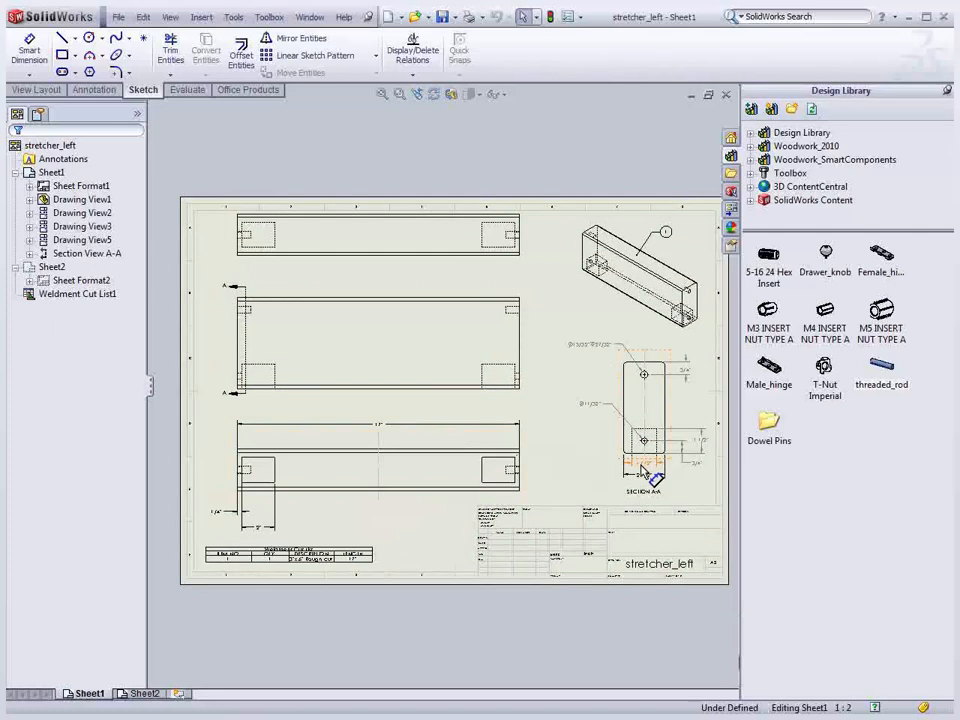
pyautogui.scroll(-3, 620, 436)
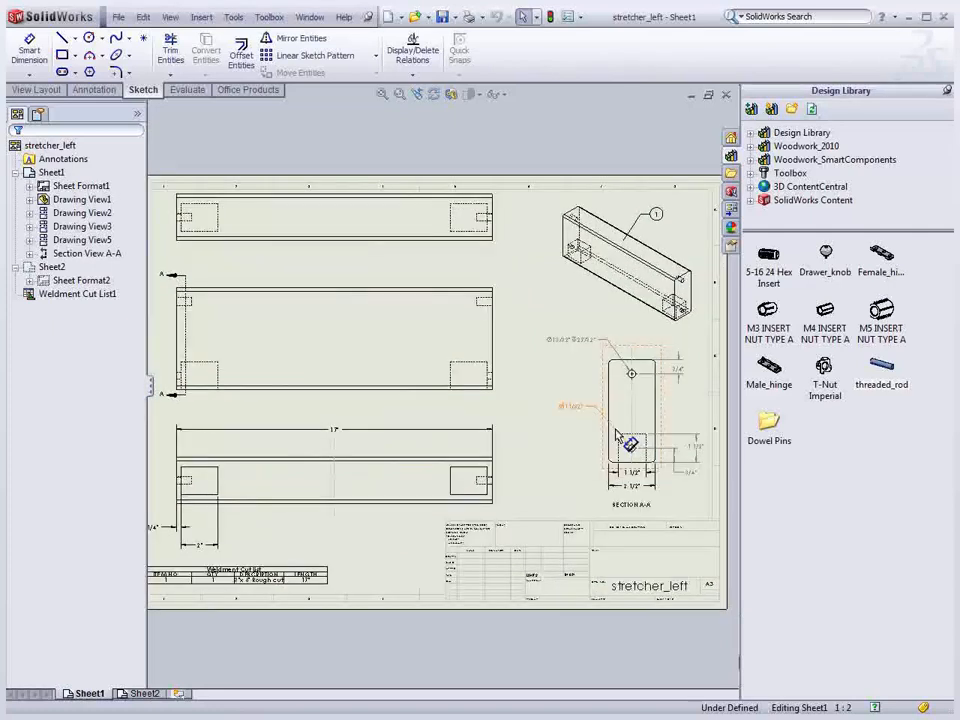
pyautogui.scroll(1, 555, 368)
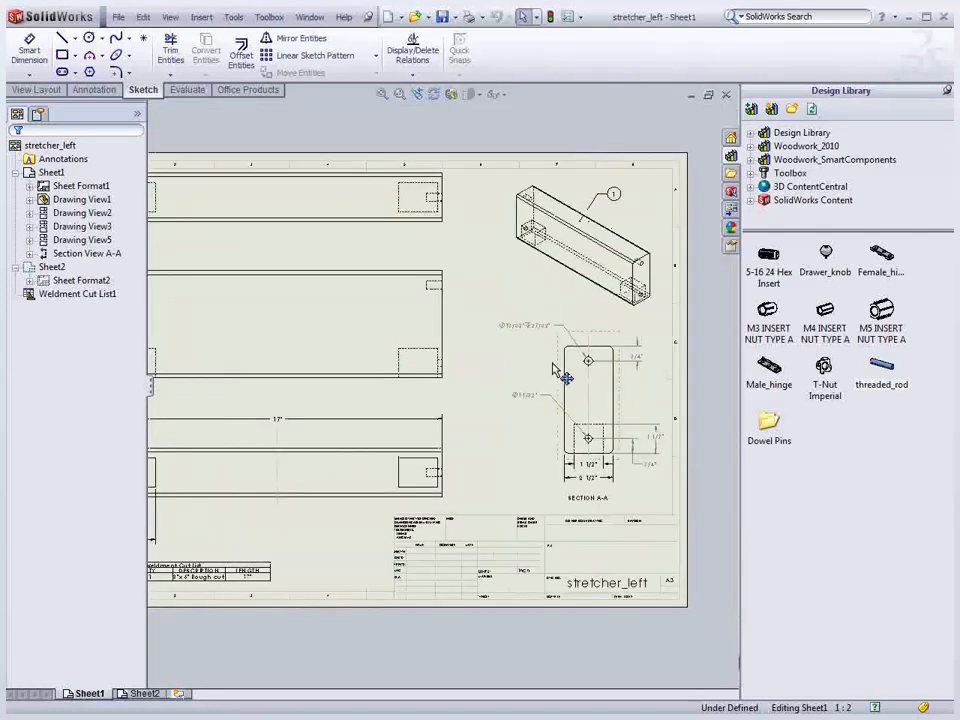
pyautogui.press('f')
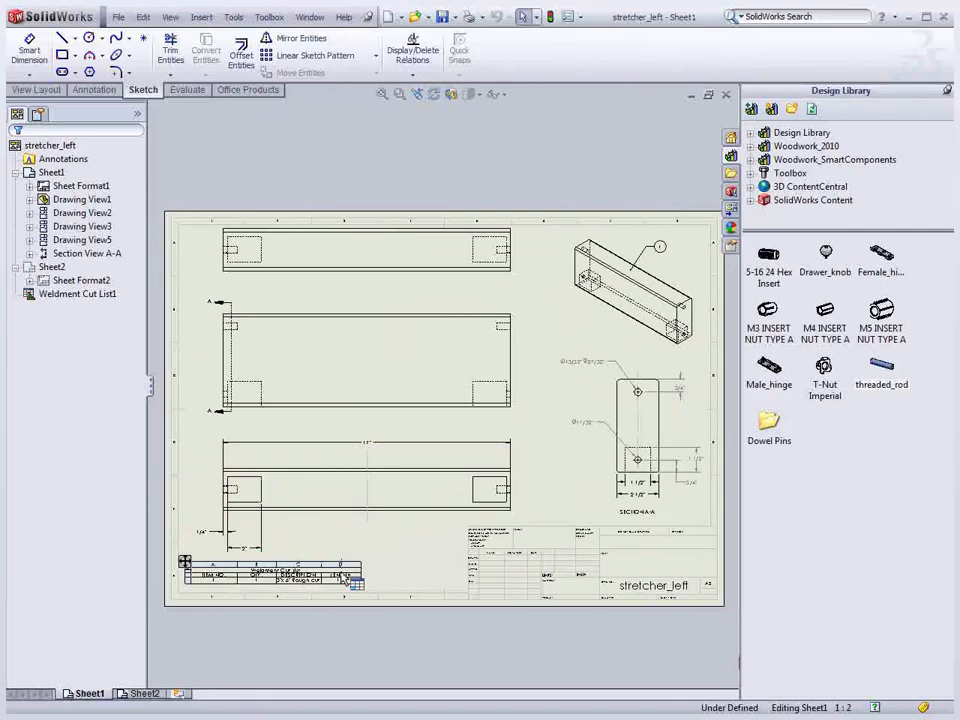
# Step: Close the stretcher_left drawing and part to return to the Dining_Table assembly
pyautogui.click(727, 96)
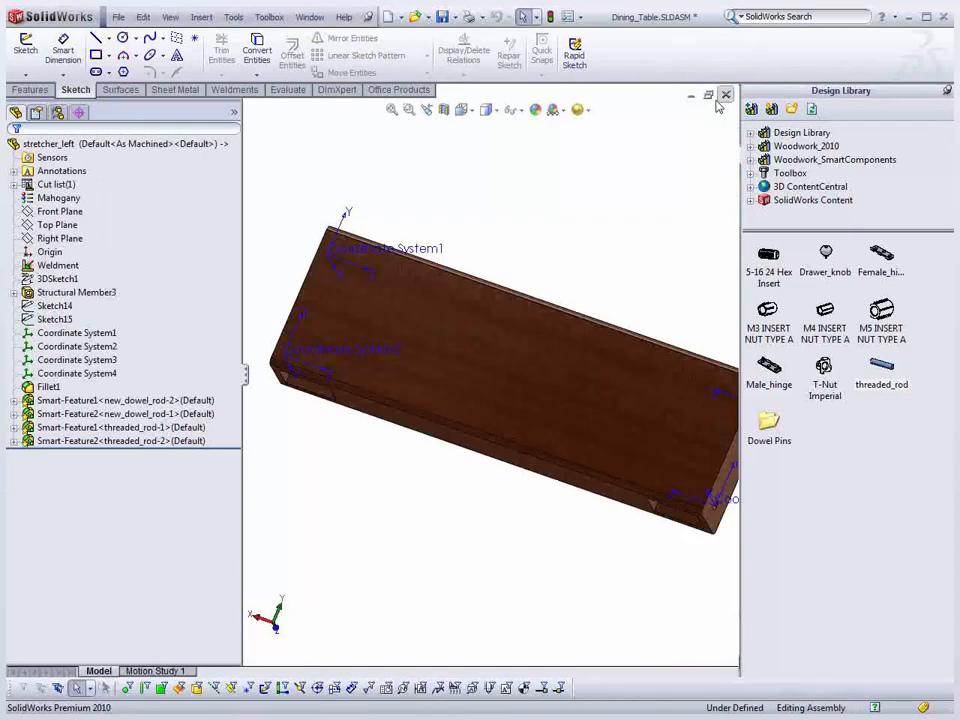
pyautogui.click(726, 95)
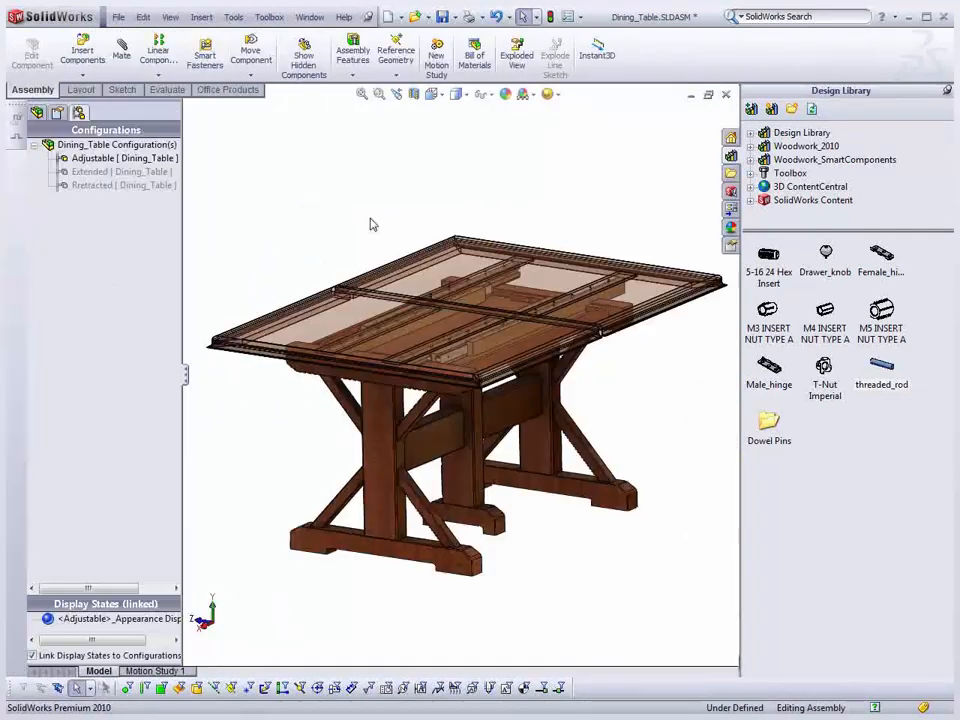